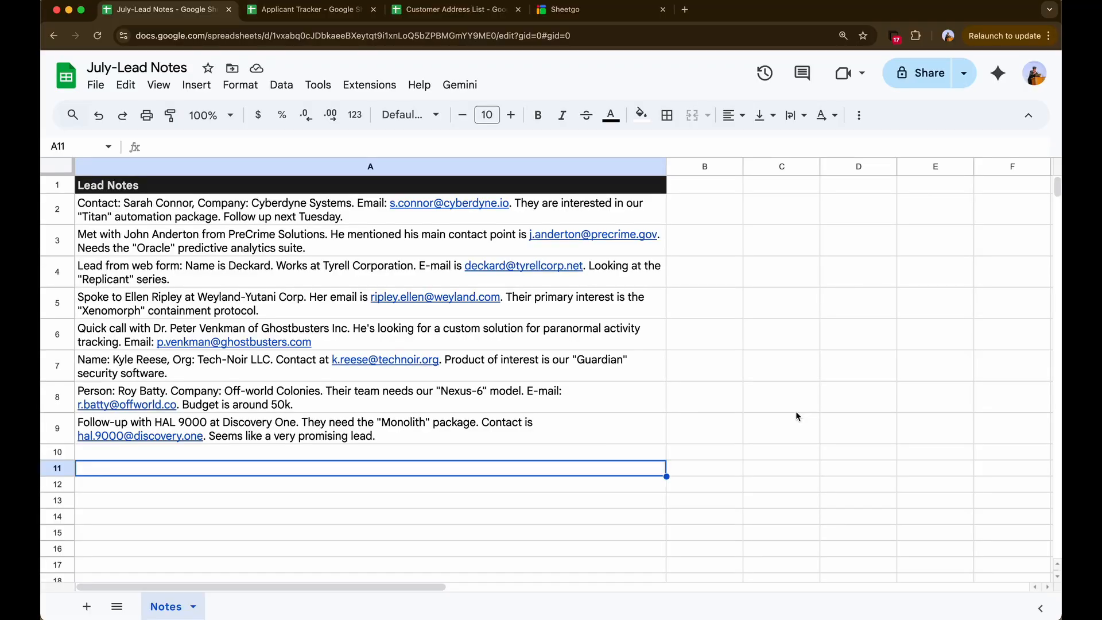
Step: Examine the unstructured entries in the Lead Notes column for contact names, companies, emails and product interests
{"action": "left_click", "coordinate": [347, 245]}
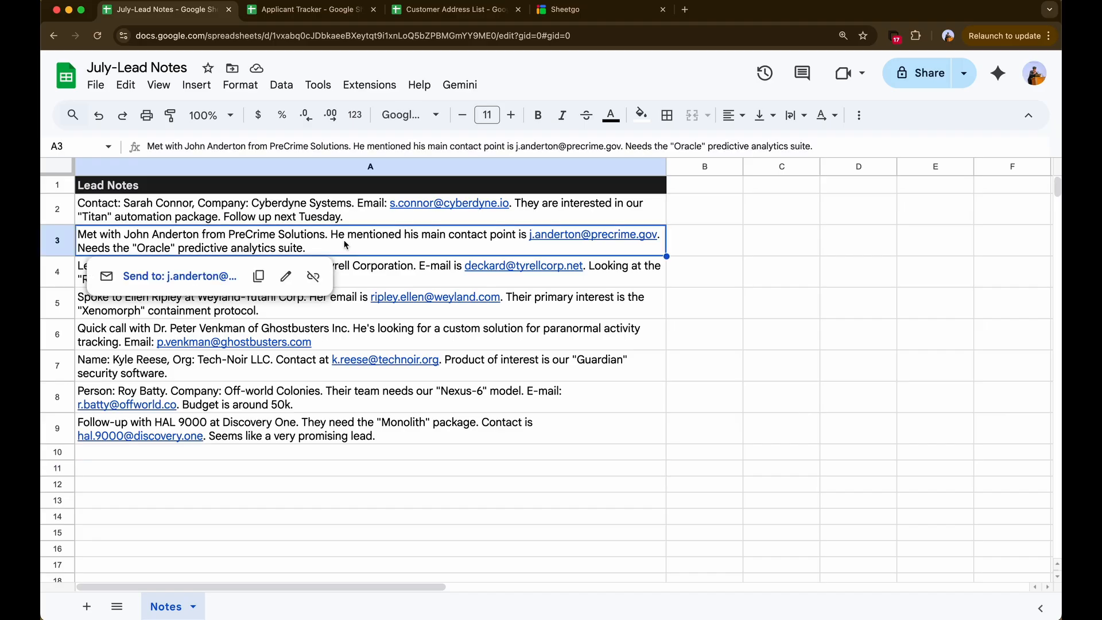
{"action": "left_click", "coordinate": [339, 295]}
{"action": "left_click", "coordinate": [354, 373]}
{"action": "left_click_drag", "start_coordinate": [354, 381], "coordinate": [389, 299]}
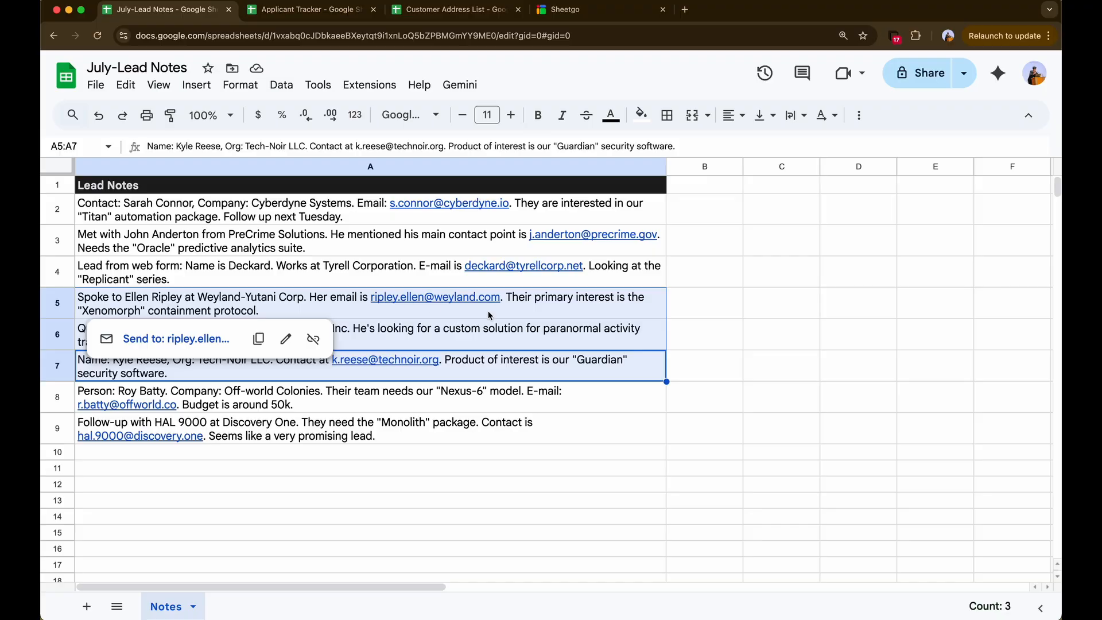
{"action": "left_click", "coordinate": [624, 313]}
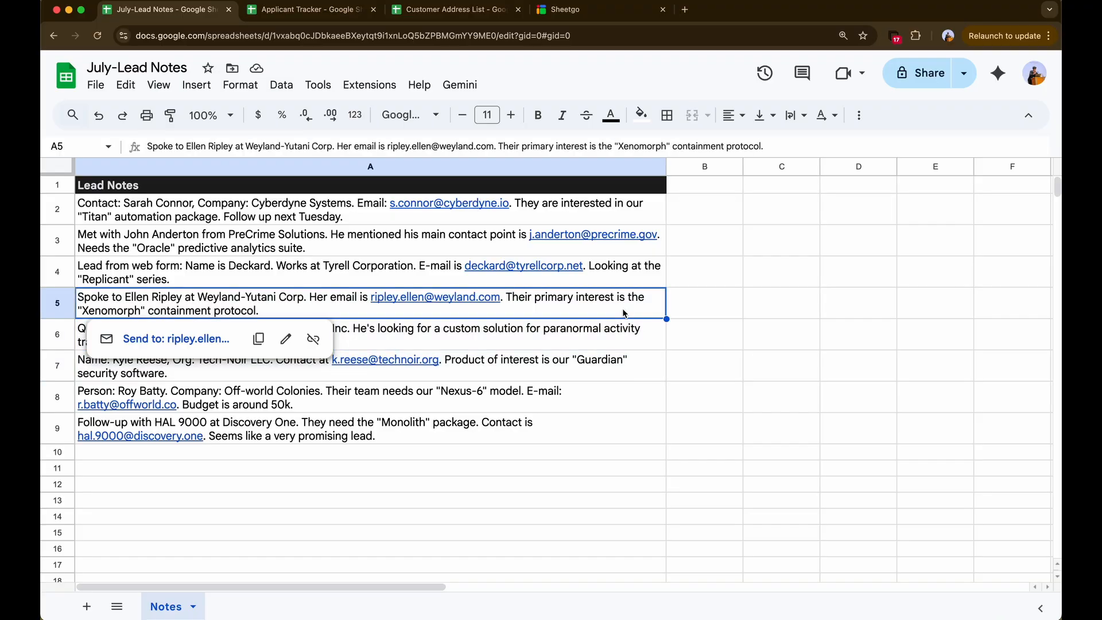
{"action": "left_click", "coordinate": [697, 276]}
{"action": "left_click", "coordinate": [782, 335]}
{"action": "left_click_drag", "start_coordinate": [578, 248], "coordinate": [667, 356]}
{"action": "left_click", "coordinate": [737, 346]}
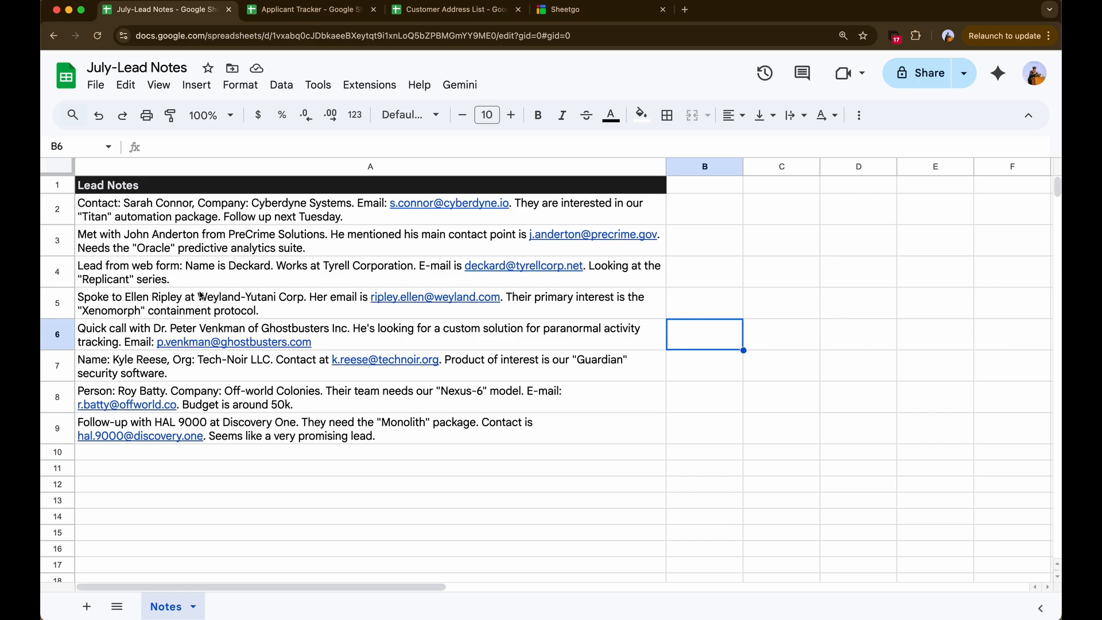
{"action": "left_click", "coordinate": [367, 283]}
{"action": "left_click", "coordinate": [562, 305]}
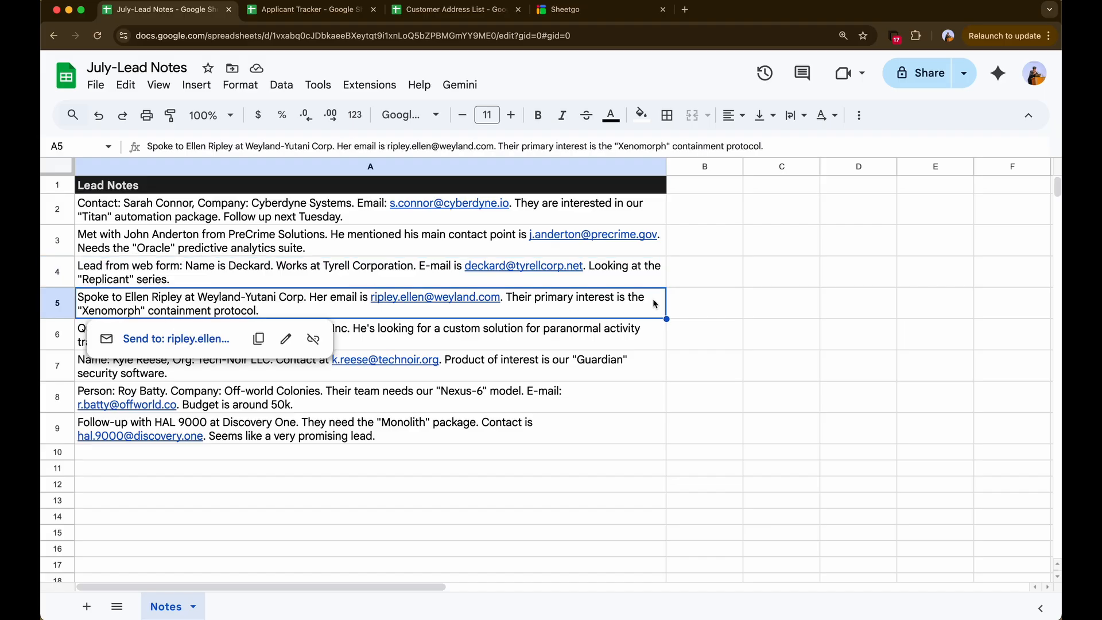
{"action": "left_click", "coordinate": [746, 273]}
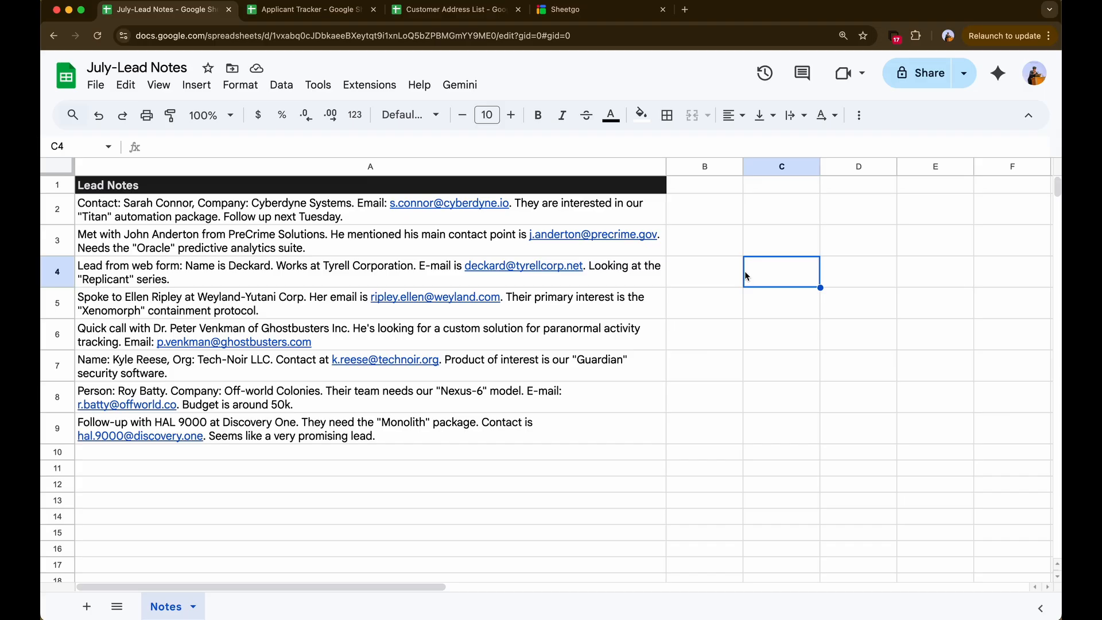
Step: Switch to Sheetgo and create a new workflow in the workspace
{"action": "left_click", "coordinate": [596, 15]}
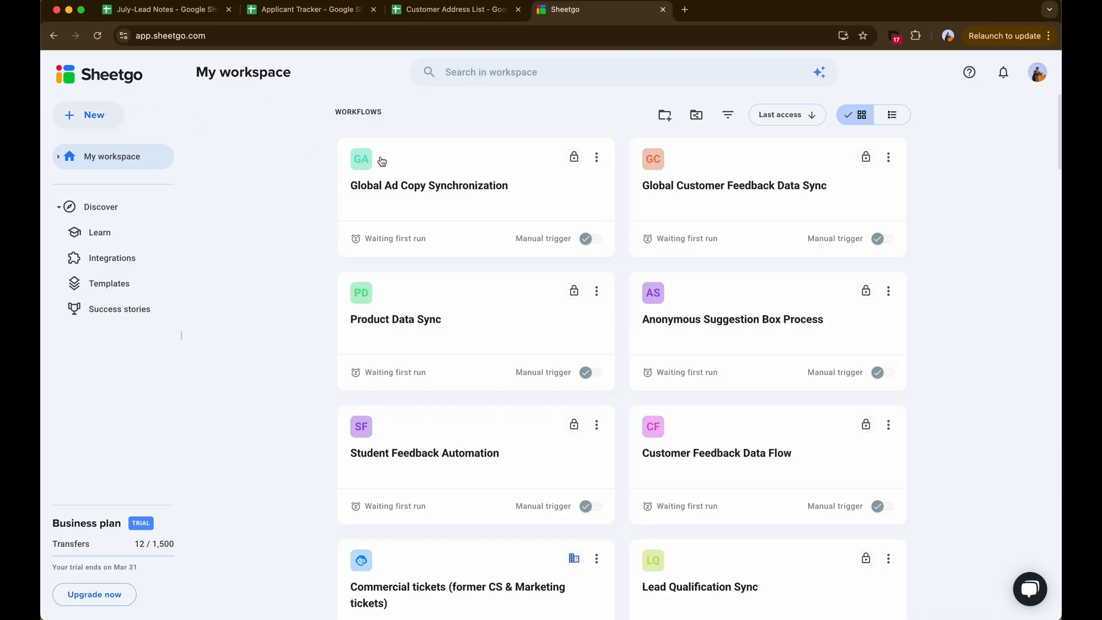
{"action": "left_click", "coordinate": [100, 116]}
{"action": "left_click", "coordinate": [113, 138]}
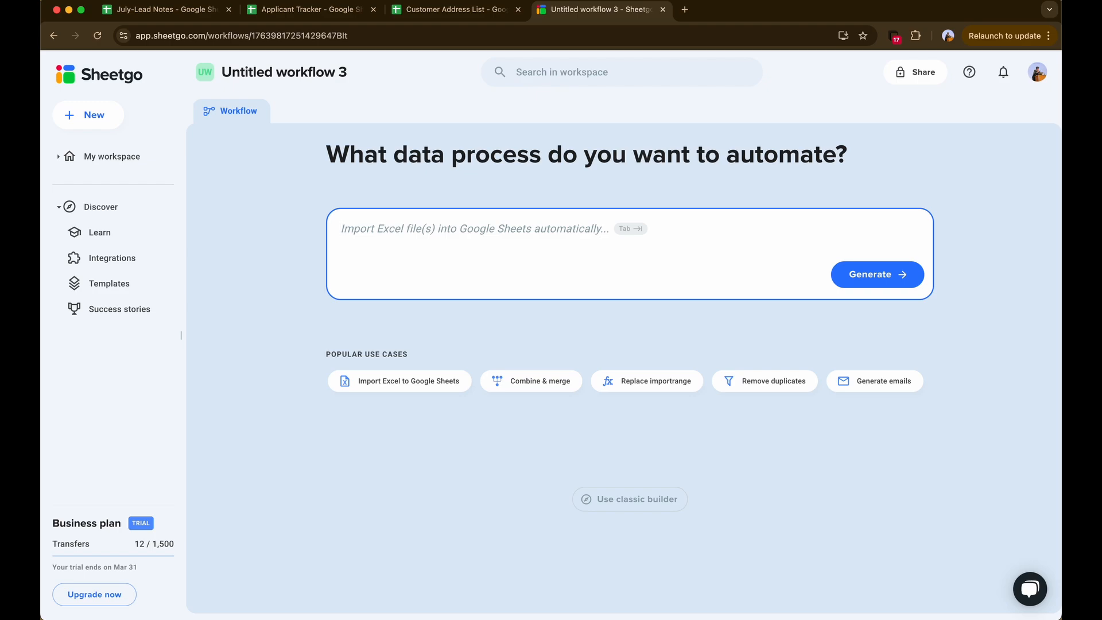
{"action": "left_click", "coordinate": [646, 158]}
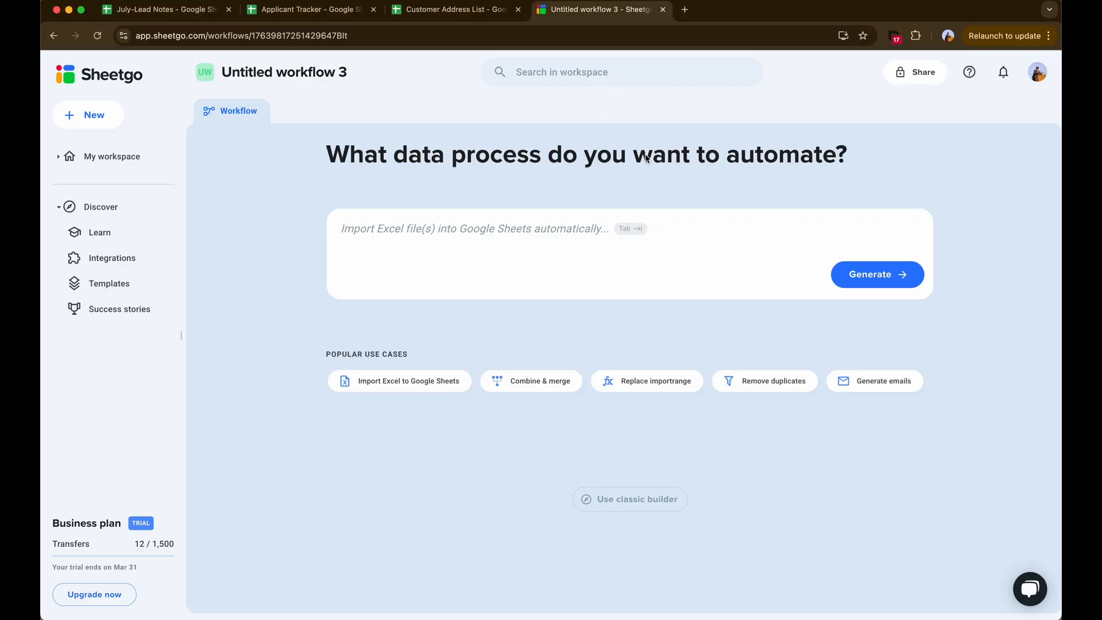
{"action": "left_click", "coordinate": [622, 242]}
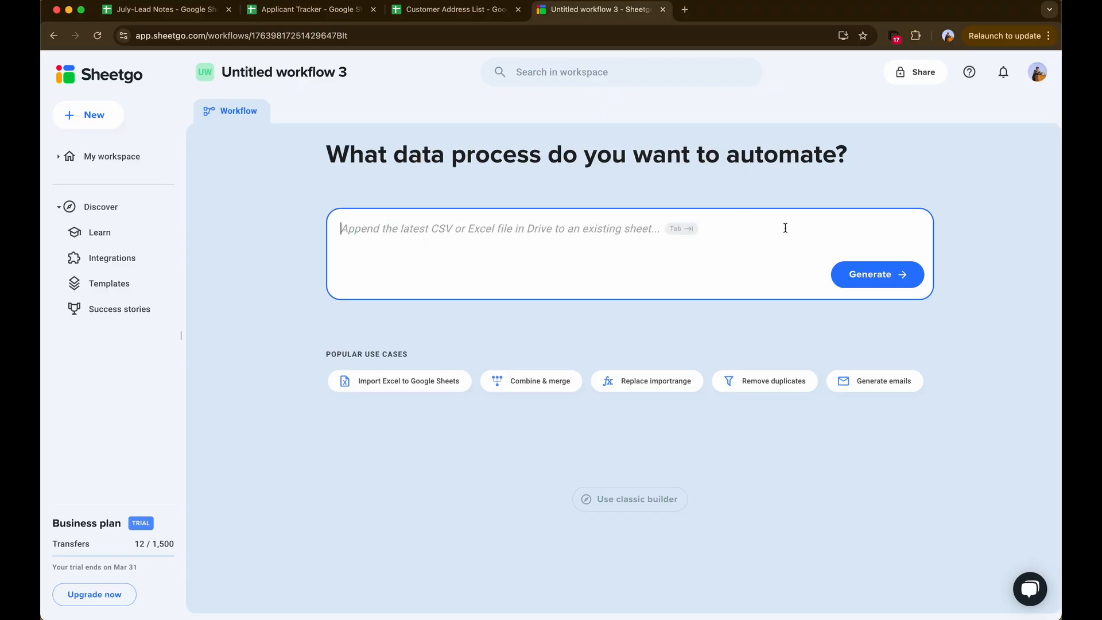
{"action": "left_click", "coordinate": [922, 361]}
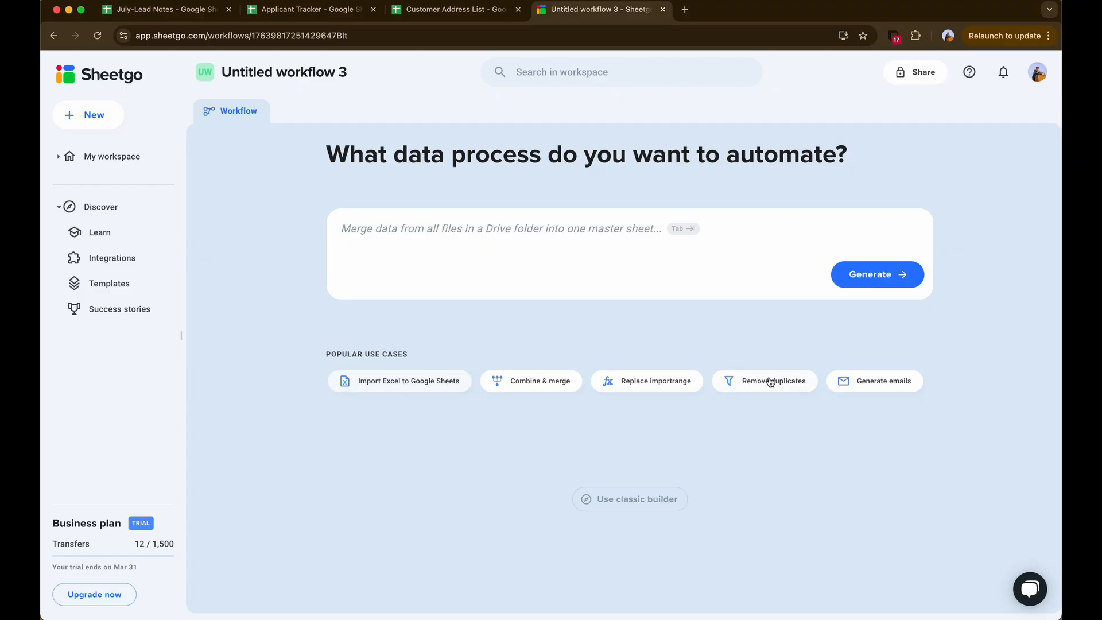
Step: Use the classic builder and add a new automation to the untitled workflow
{"action": "left_click", "coordinate": [637, 499]}
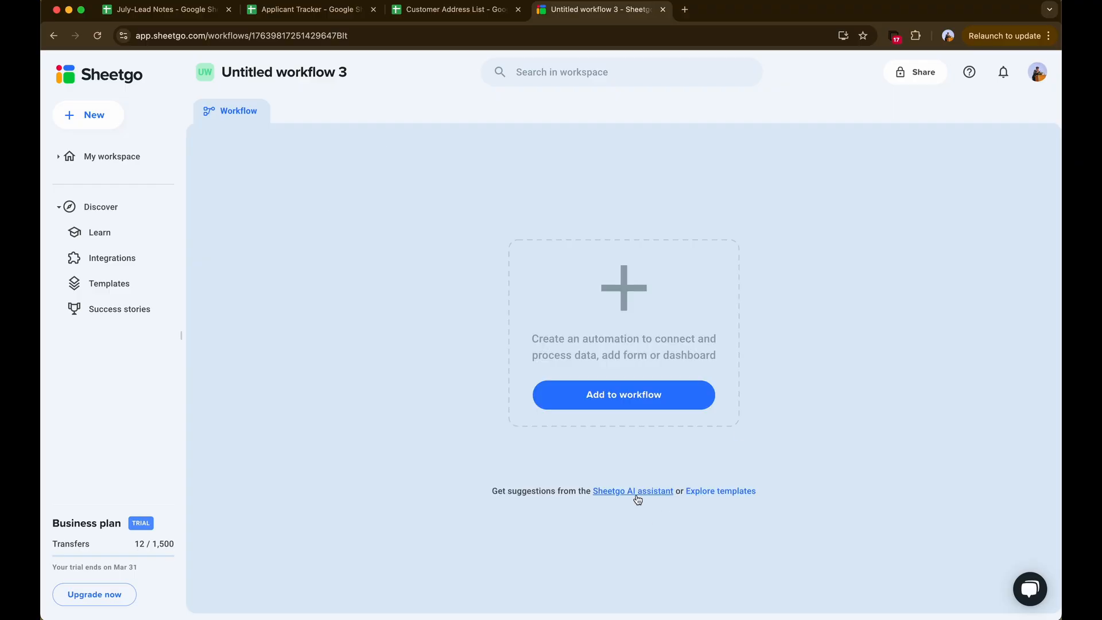
{"action": "left_click", "coordinate": [654, 405]}
{"action": "left_click", "coordinate": [627, 435]}
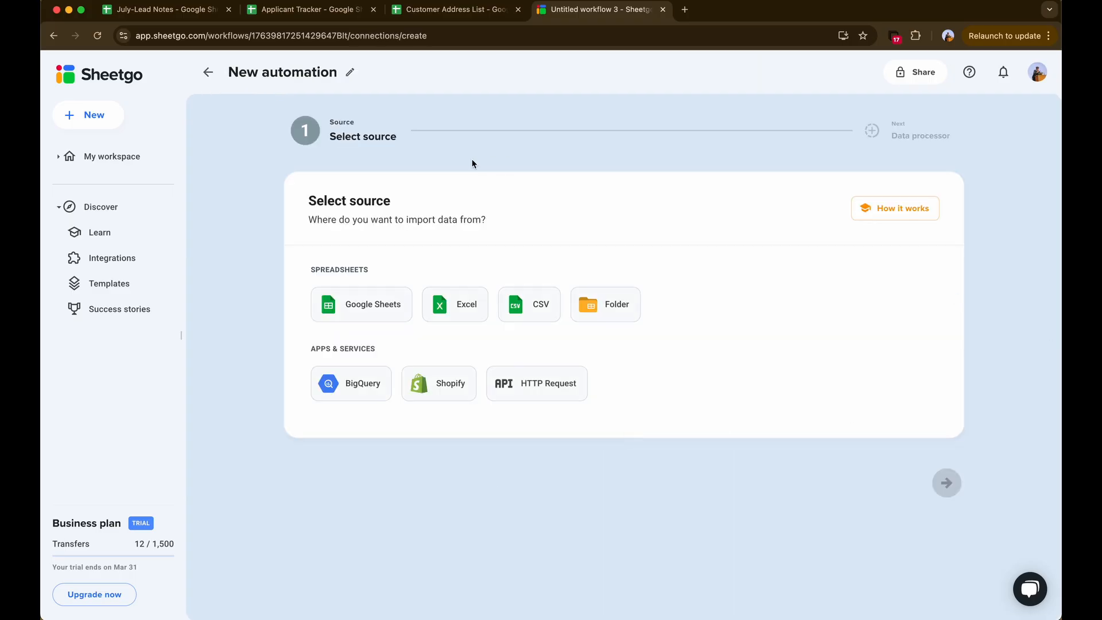
Step: Set the automation's source to the Google Sheets file July-Lead Notes from Google Drive
{"action": "left_click", "coordinate": [343, 309]}
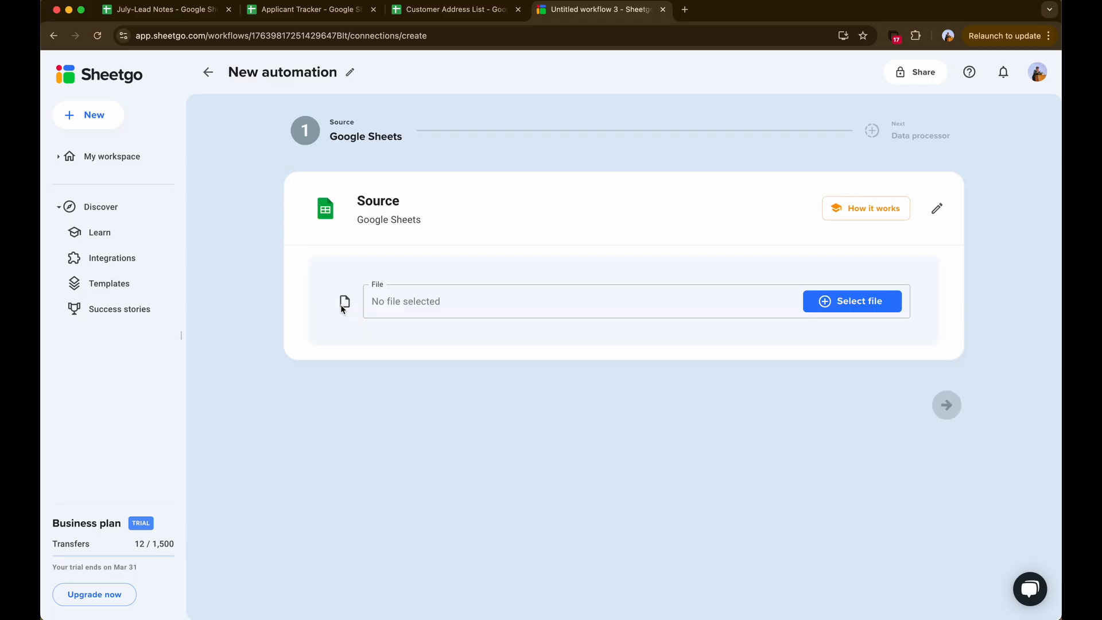
{"action": "left_click", "coordinate": [726, 304]}
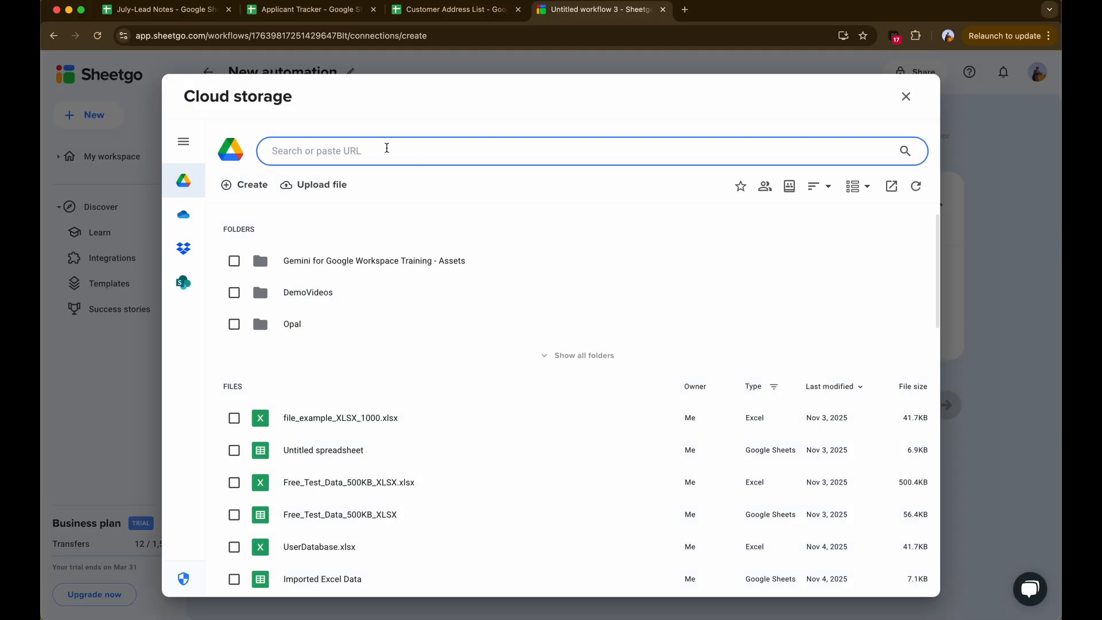
{"action": "type", "text": "July-Lead Notes"}
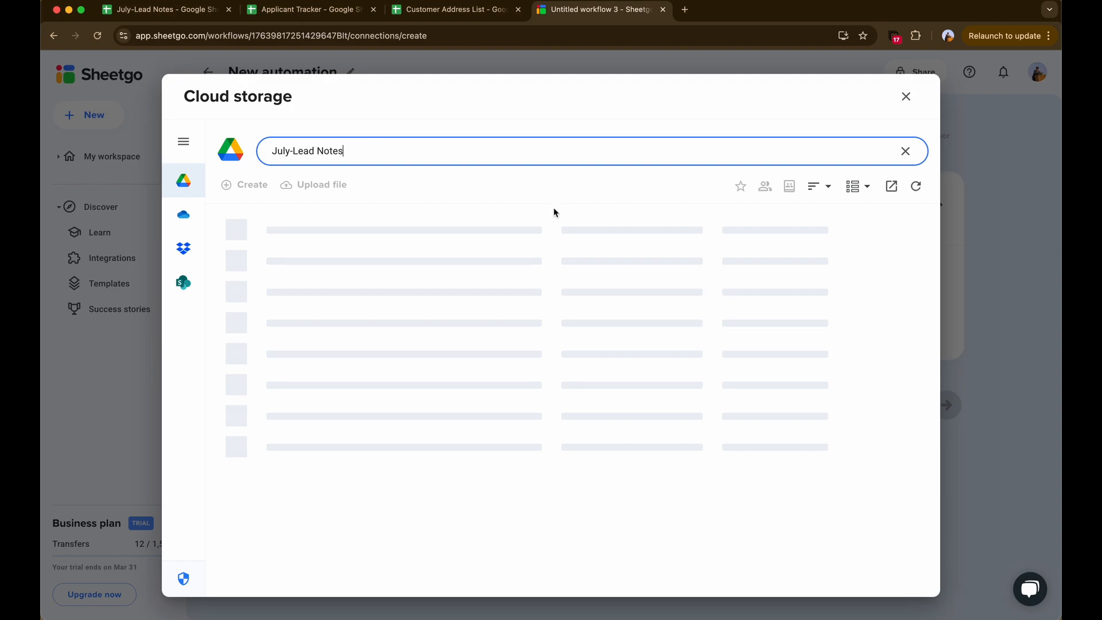
{"action": "left_click", "coordinate": [394, 238]}
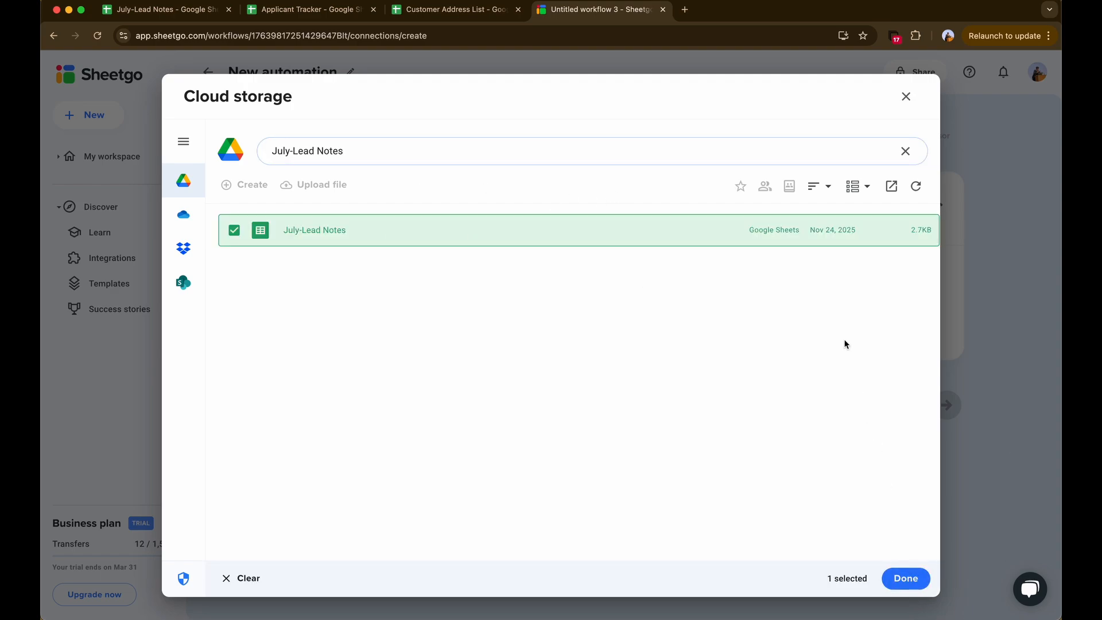
{"action": "left_click", "coordinate": [909, 574]}
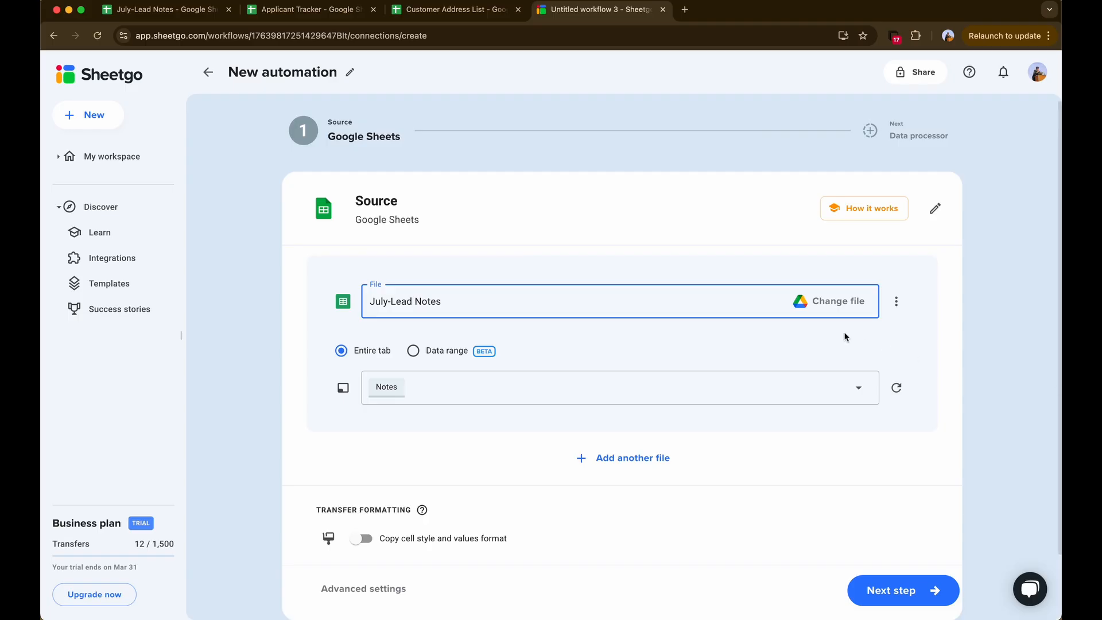
{"action": "left_click", "coordinate": [465, 382]}
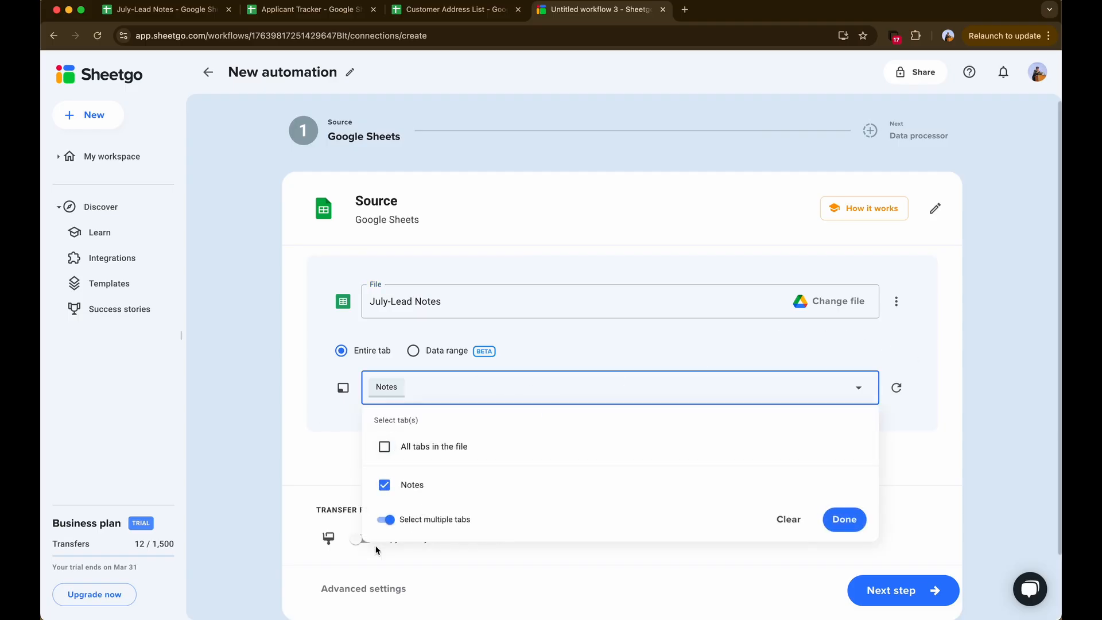
{"action": "left_click", "coordinate": [344, 422]}
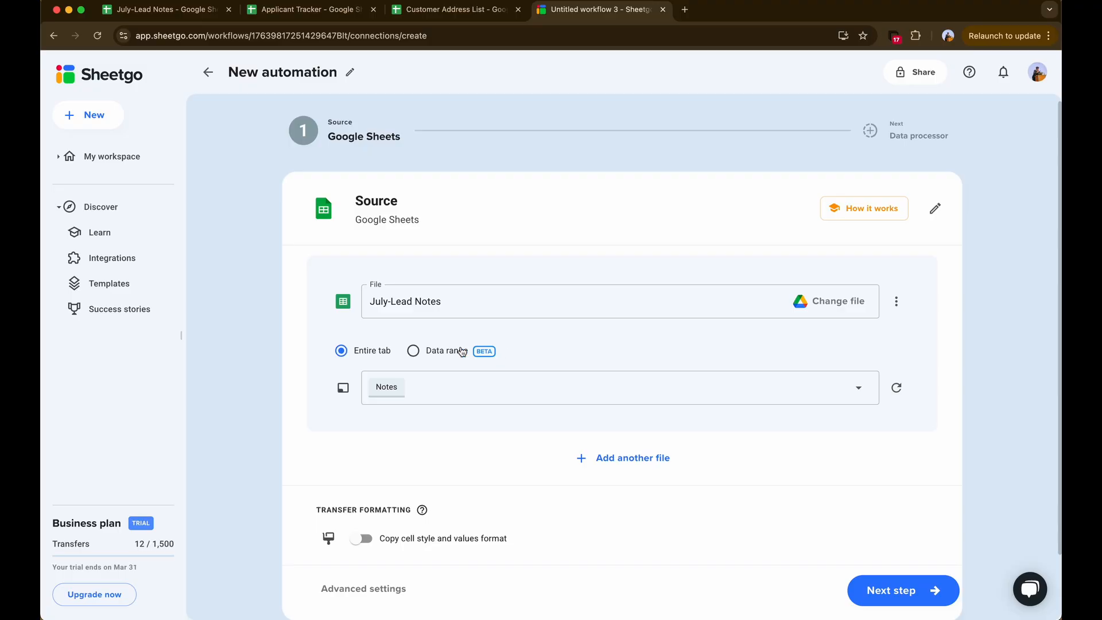
{"action": "left_click", "coordinate": [422, 352]}
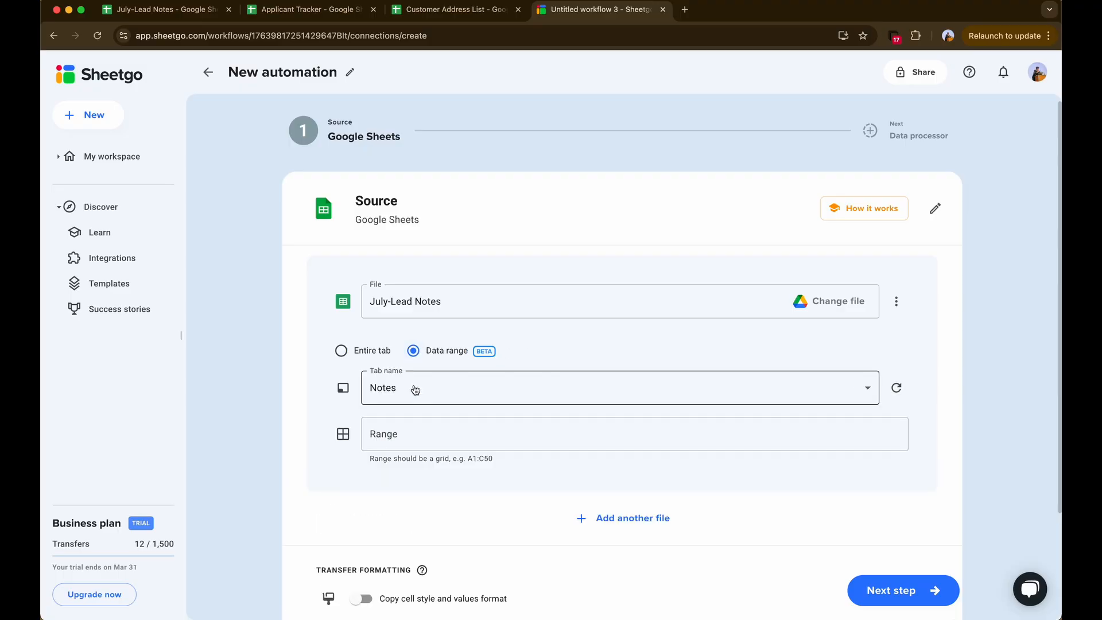
{"action": "left_click", "coordinate": [412, 439]}
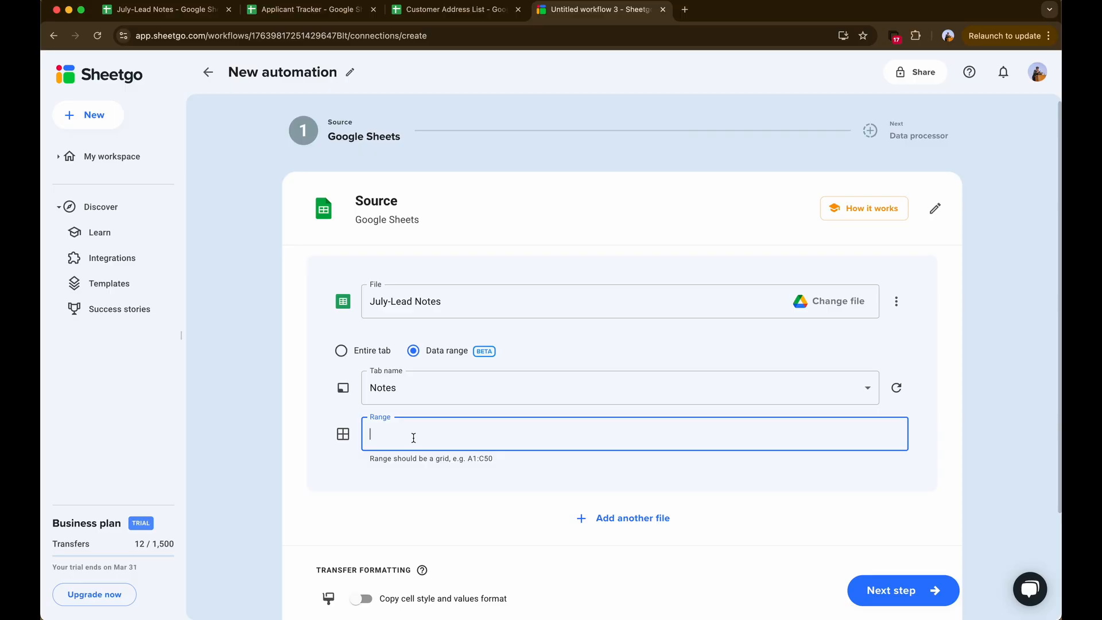
{"action": "left_click", "coordinate": [353, 358]}
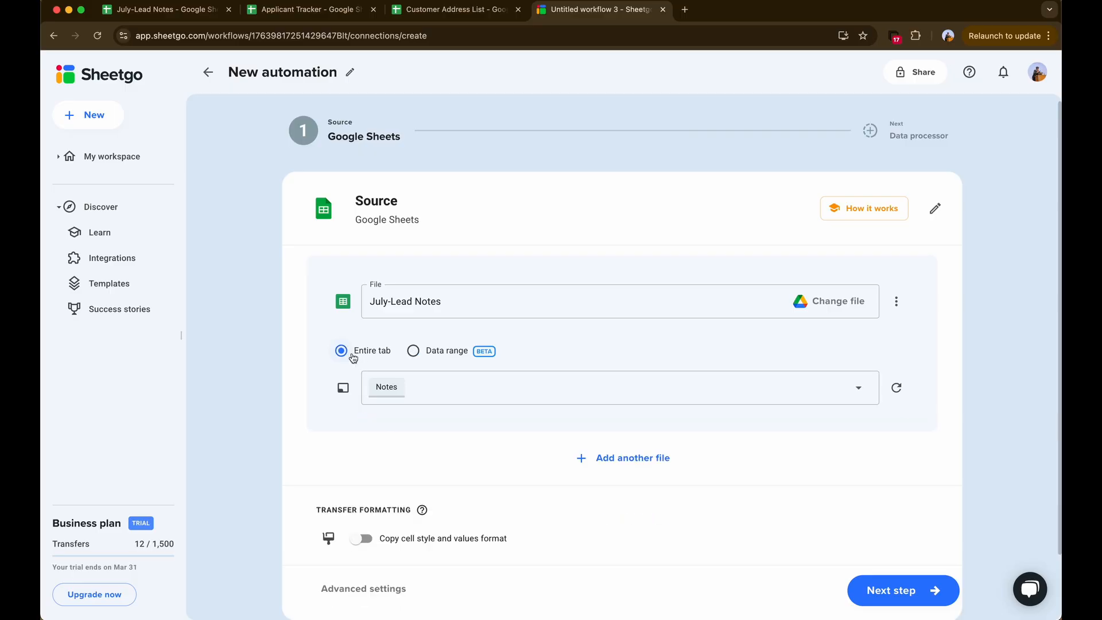
{"action": "left_click", "coordinate": [916, 603]}
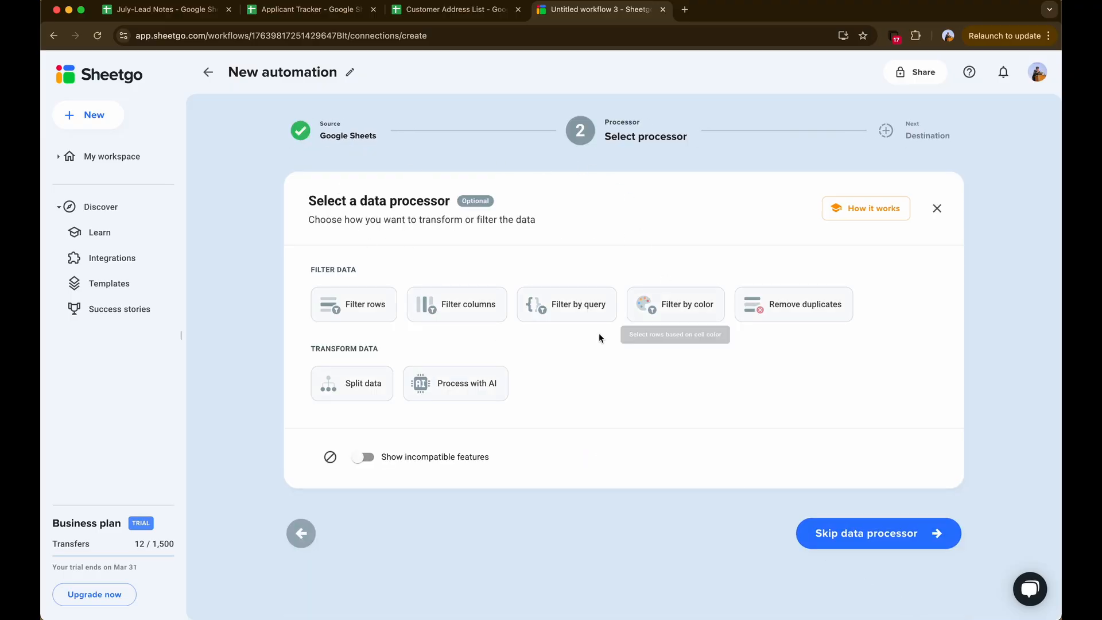
{"action": "left_click", "coordinate": [462, 386]}
{"action": "left_click", "coordinate": [615, 373]}
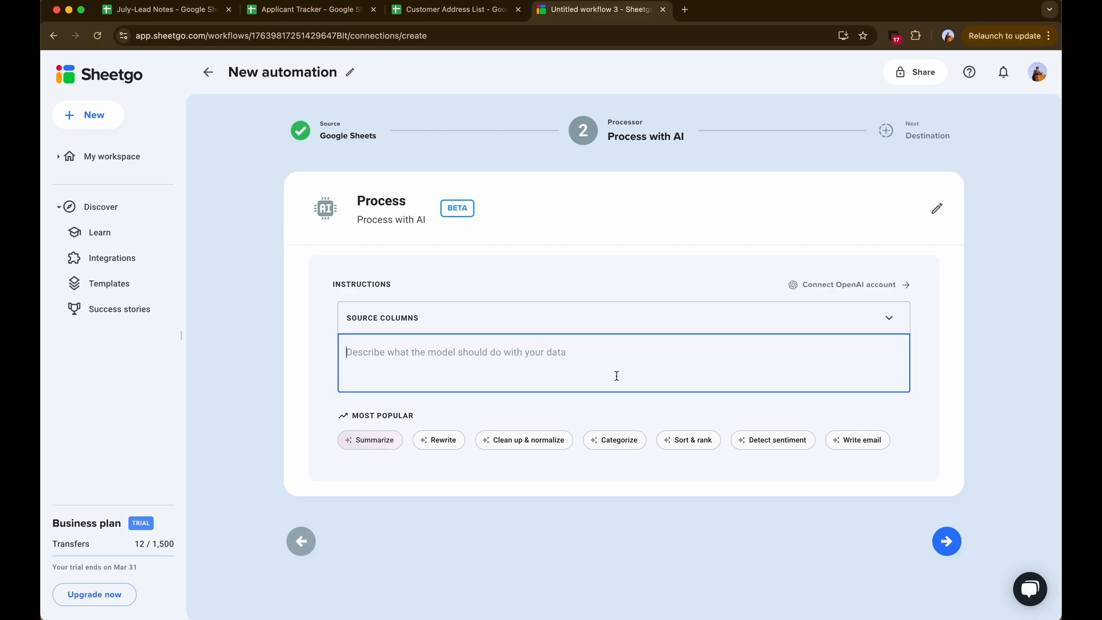
{"action": "type", "text": "From the text in the @Lead Notes column, create new columns called Contact Name, Company, Email, and Product Interest. Analyze the notes to find each piece of information and extract it into the corresponding new column."}
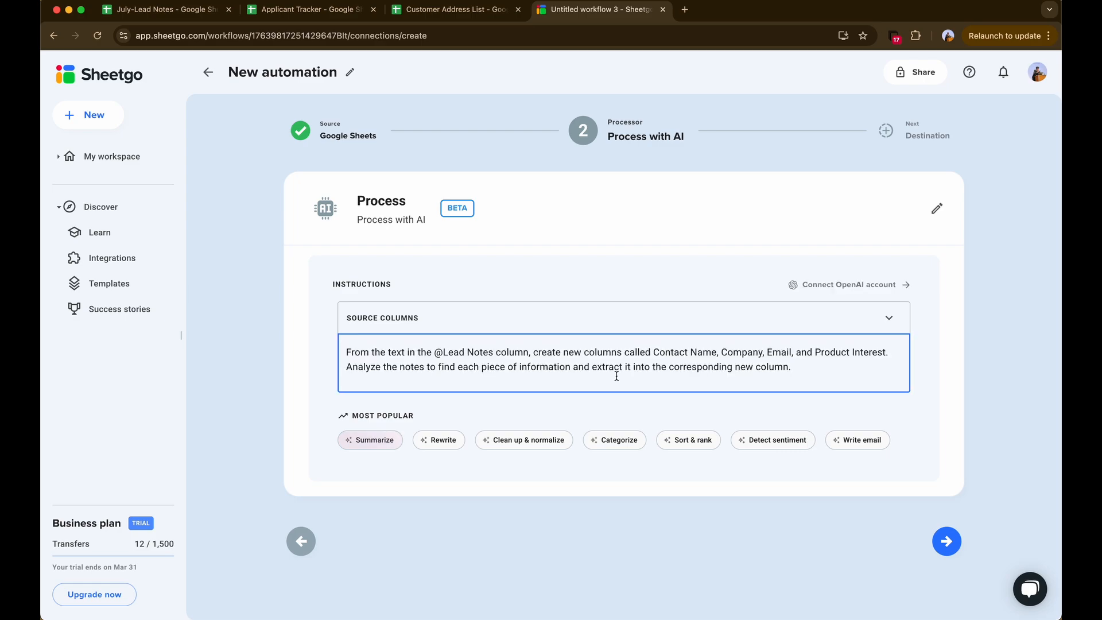
Step: Review the AI instructions, checking the source column, the four new column names and the extraction sentence
{"action": "left_click_drag", "start_coordinate": [368, 352], "coordinate": [737, 352]}
{"action": "left_click", "coordinate": [460, 353]}
{"action": "left_click", "coordinate": [524, 352]}
{"action": "left_click", "coordinate": [614, 352]}
{"action": "left_click", "coordinate": [703, 351]}
{"action": "double_click", "coordinate": [782, 352]}
{"action": "left_click_drag", "start_coordinate": [813, 352], "coordinate": [881, 353]}
{"action": "left_click", "coordinate": [858, 351]}
{"action": "left_click_drag", "start_coordinate": [383, 367], "coordinate": [771, 375]}
{"action": "left_click", "coordinate": [776, 376]}
{"action": "left_click", "coordinate": [779, 403]}
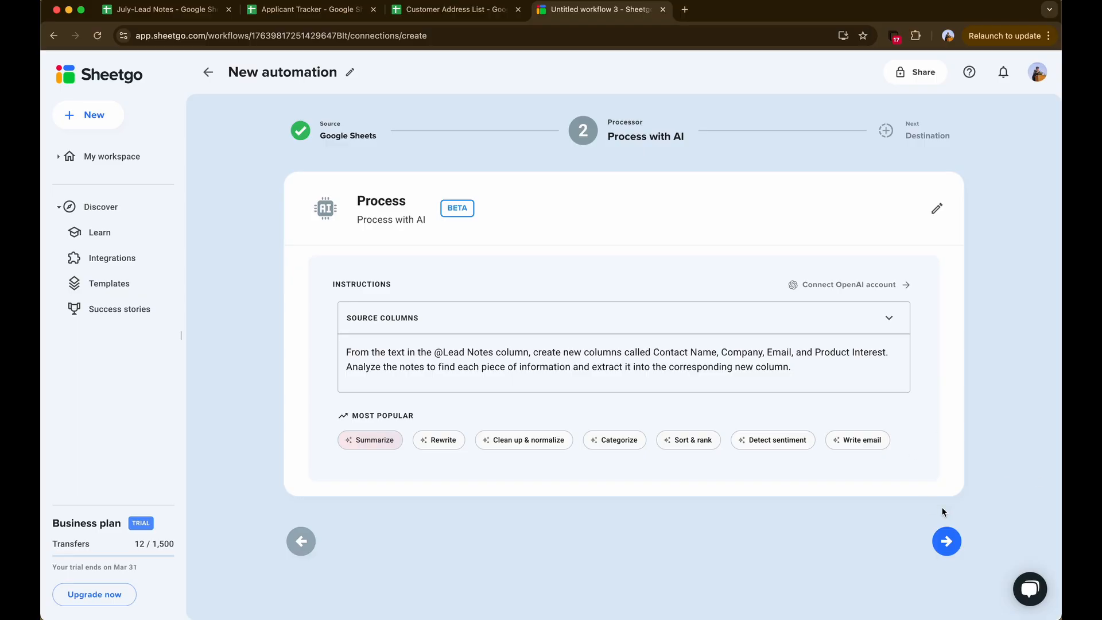
Step: Set the automation's destination to Google Sheets, using the existing file July-Lead Notes
{"action": "left_click", "coordinate": [953, 545]}
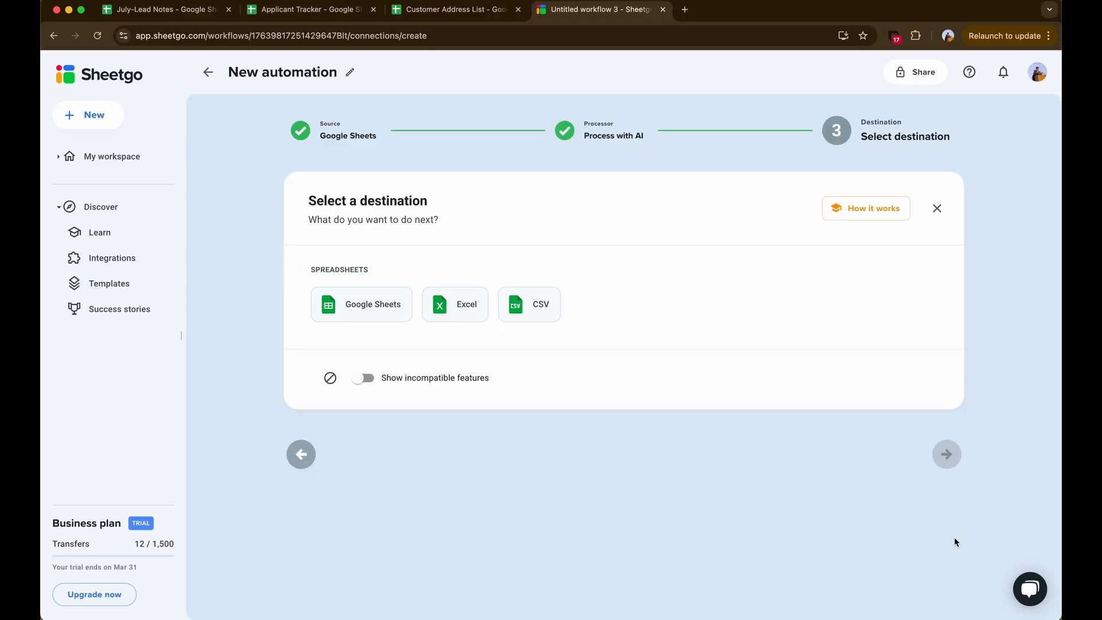
{"action": "left_click", "coordinate": [374, 305]}
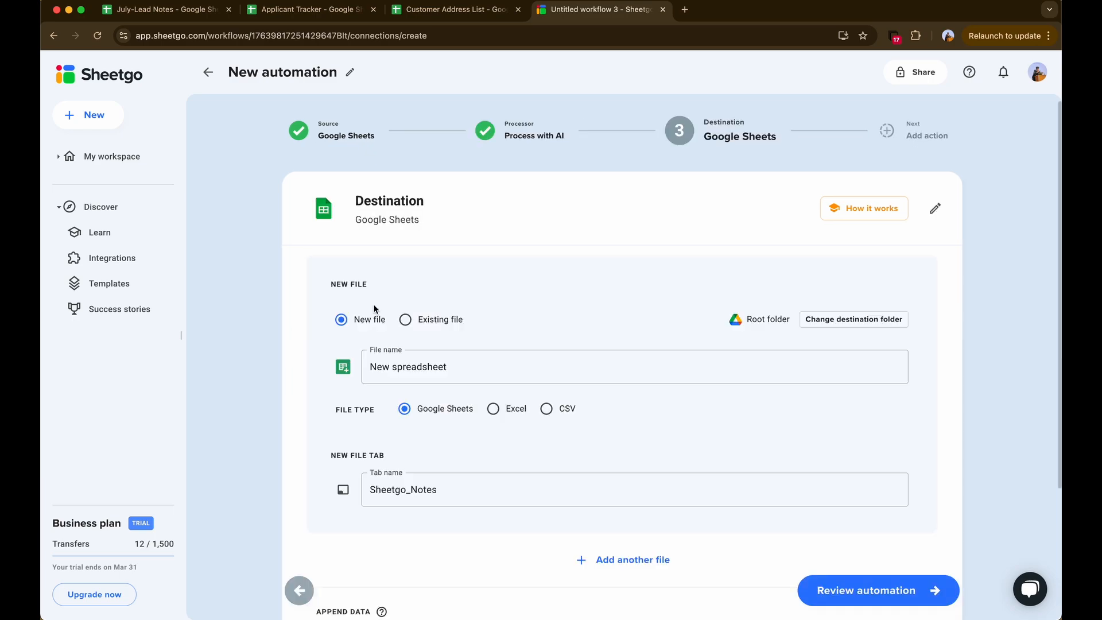
{"action": "scroll", "coordinate": [431, 325], "scroll_direction": "down", "scroll_amount": 1}
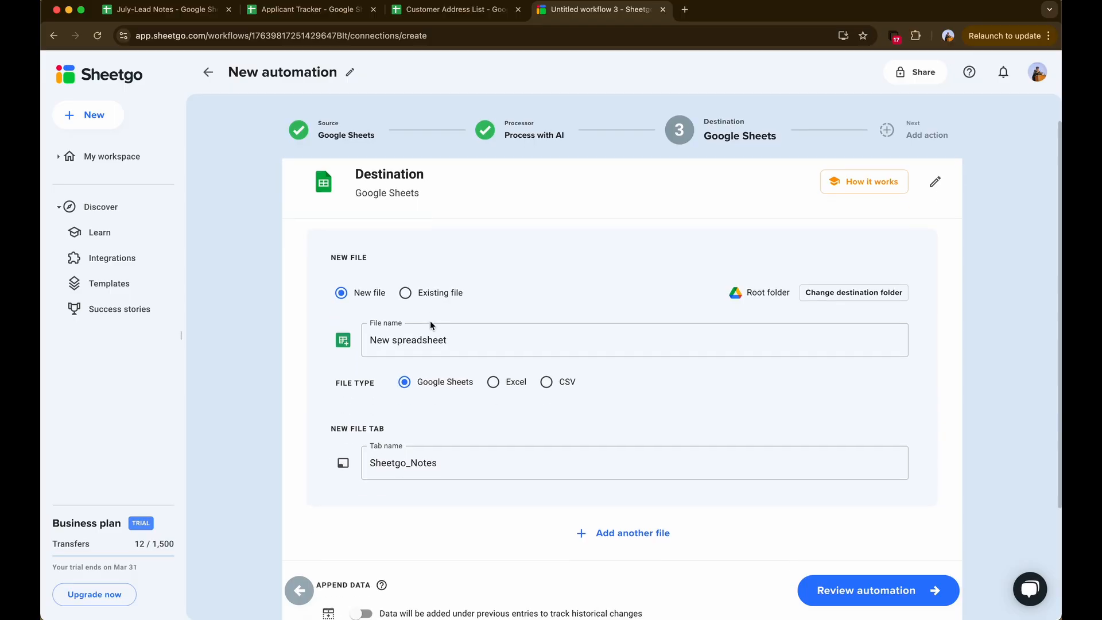
{"action": "left_click", "coordinate": [452, 301]}
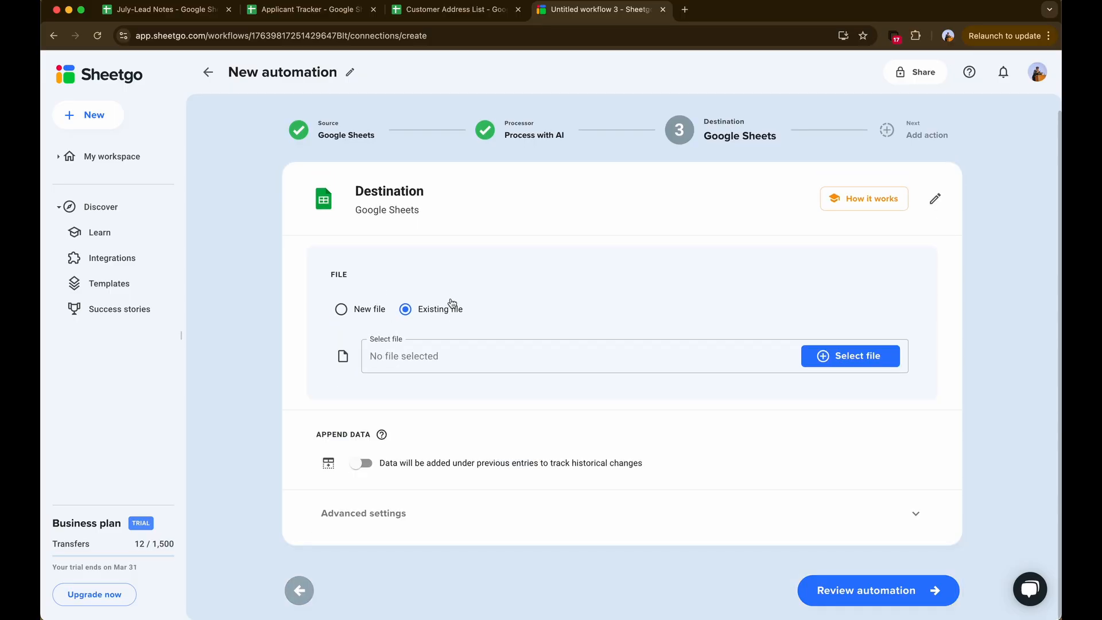
{"action": "left_click", "coordinate": [537, 372]}
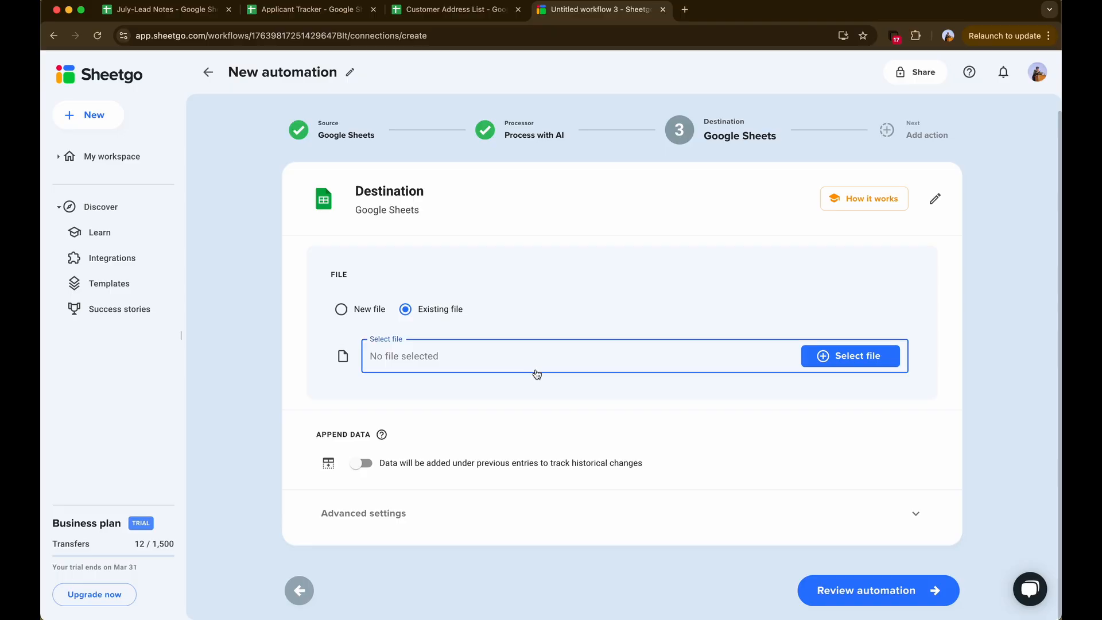
{"action": "type", "text": "July-Lead Notes"}
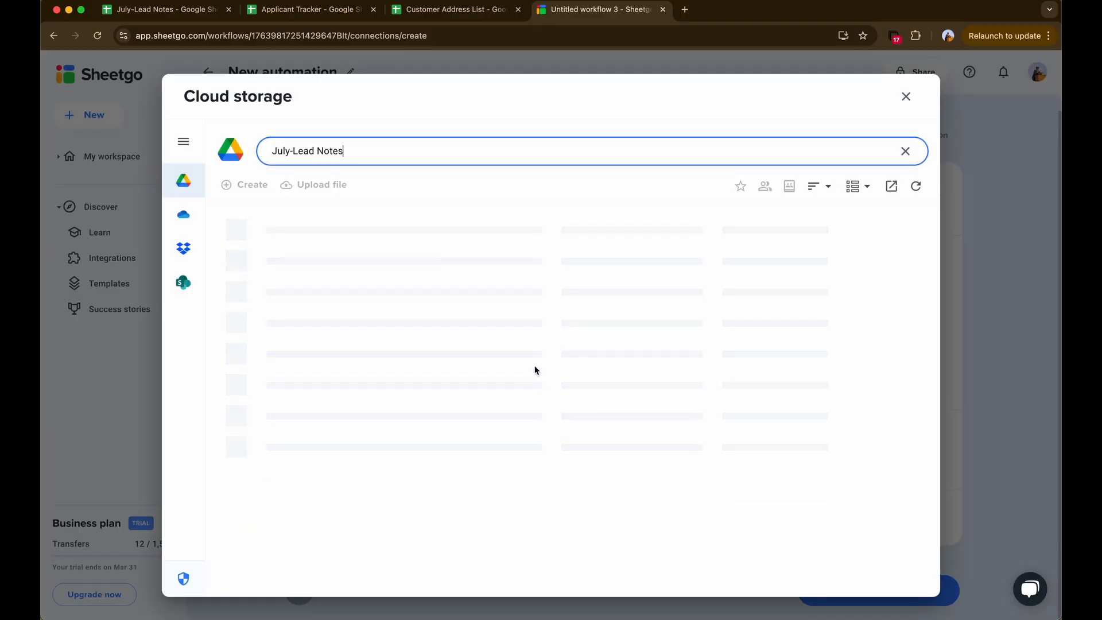
{"action": "left_click", "coordinate": [364, 241]}
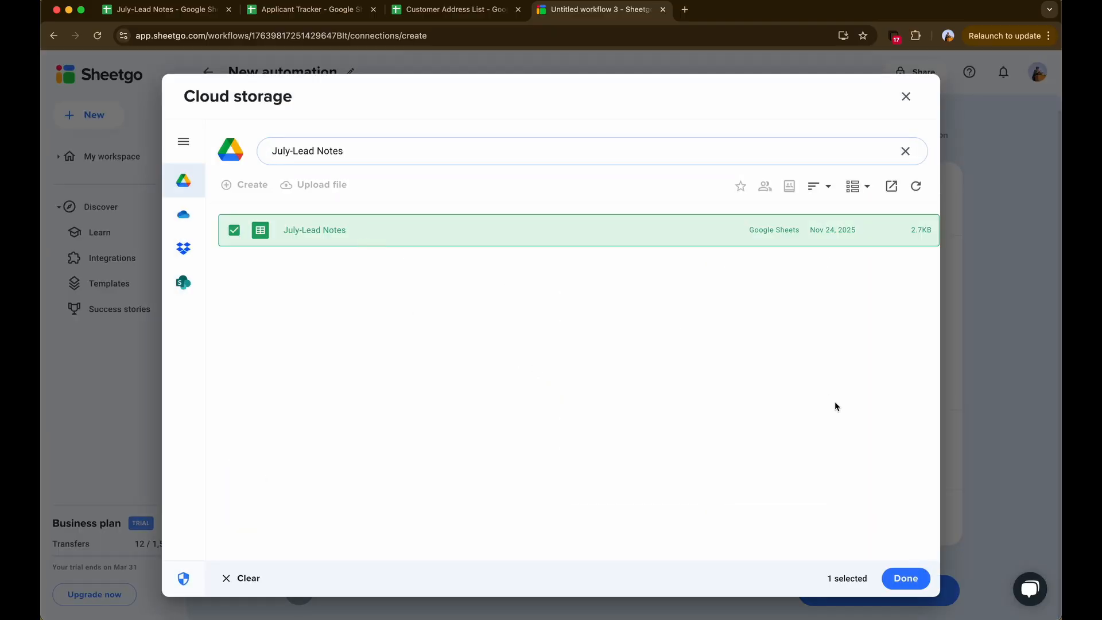
{"action": "left_click", "coordinate": [905, 579]}
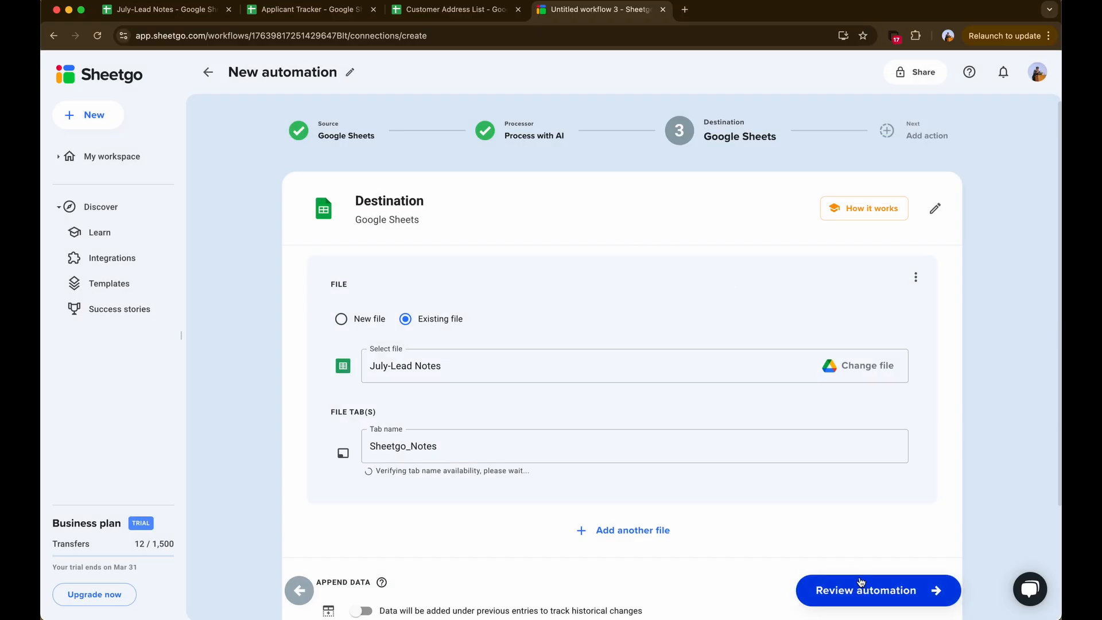
Step: Review, finish and run the lead notes automation, and open its destination file July-Lead Notes in the workflow
{"action": "left_click", "coordinate": [910, 598]}
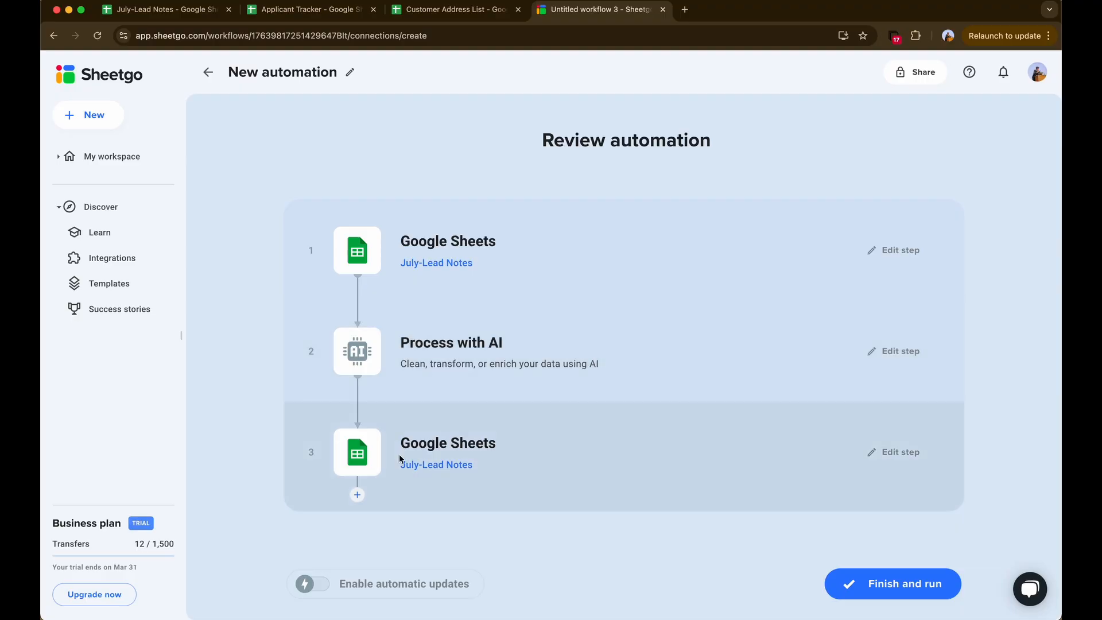
{"action": "left_click", "coordinate": [913, 581]}
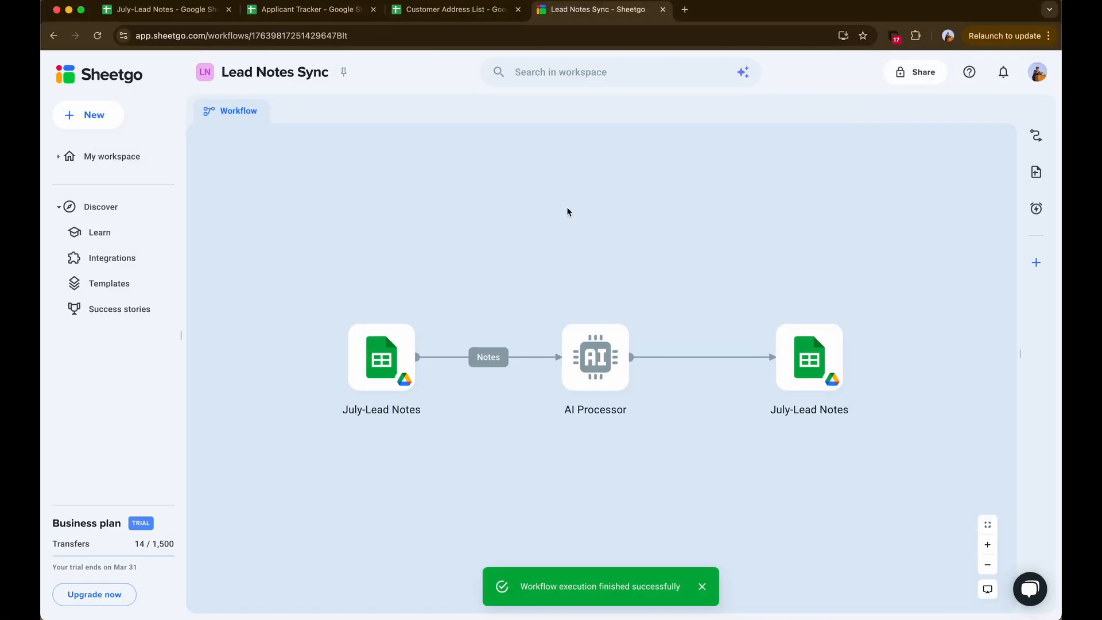
{"action": "left_click", "coordinate": [810, 357]}
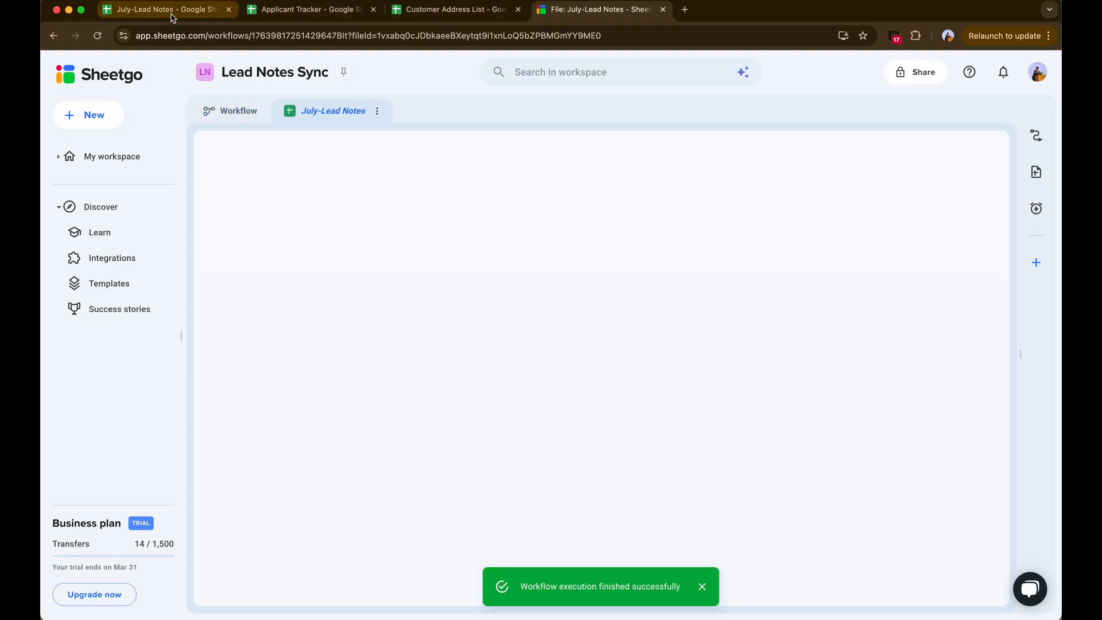
Step: Switch to the July-Lead Notes spreadsheet in Google Sheets and compare the Sheetgo_Notes sheet with the original Notes sheet
{"action": "left_click", "coordinate": [161, 9]}
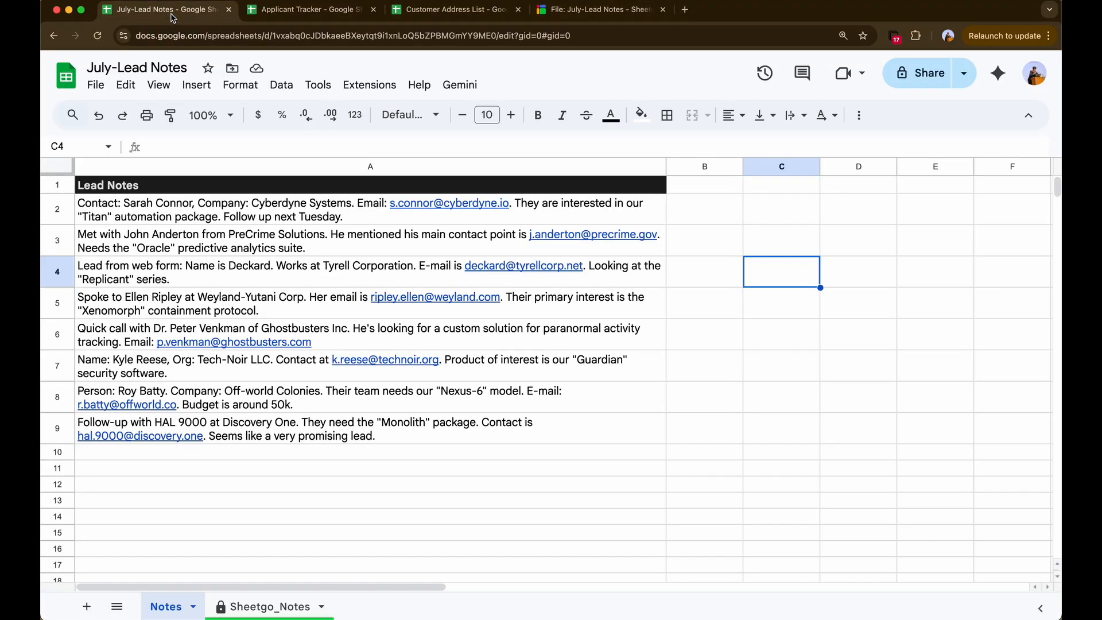
{"action": "left_click", "coordinate": [283, 609]}
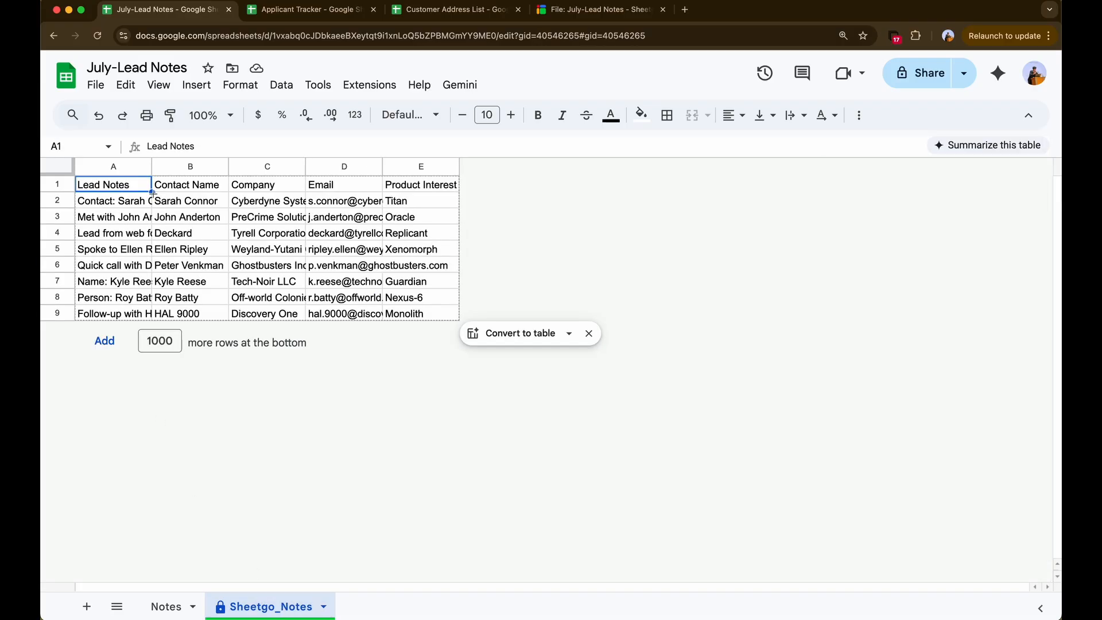
{"action": "left_click_drag", "start_coordinate": [128, 205], "coordinate": [130, 313]}
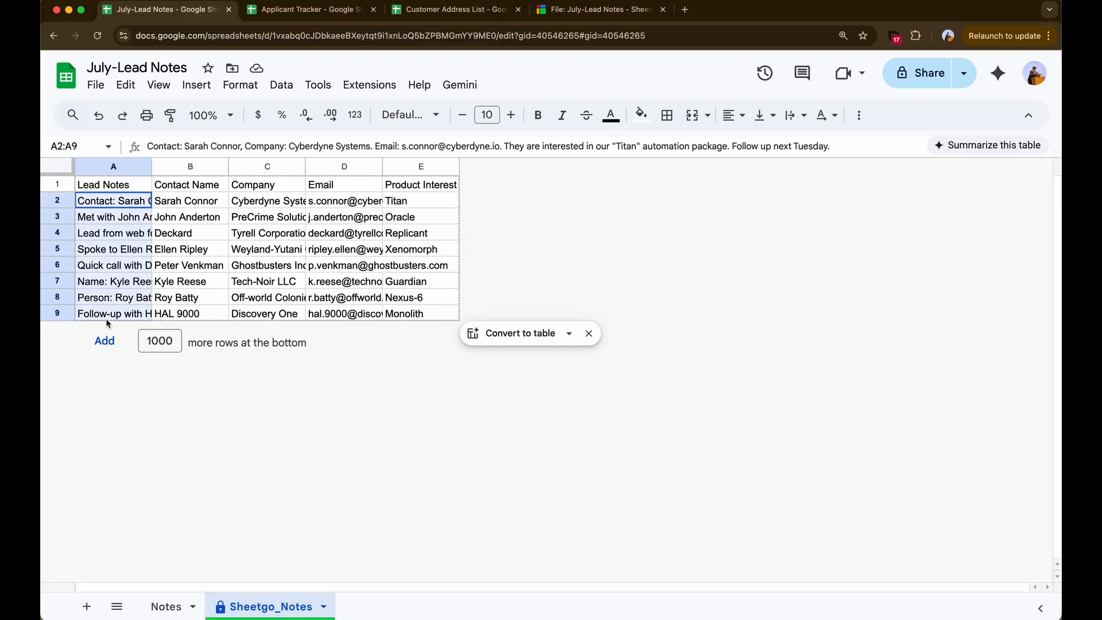
{"action": "left_click", "coordinate": [168, 607]}
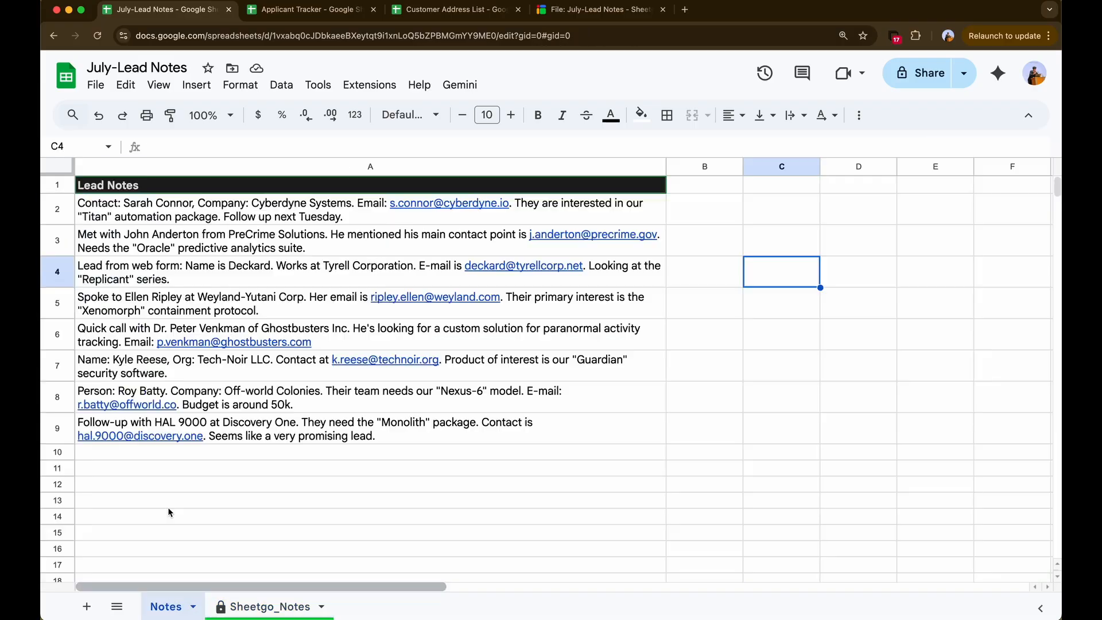
{"action": "left_click", "coordinate": [281, 610]}
Step: Examine the extracted Contact Name, Company, Email and Product Interest columns in the Sheetgo_Notes sheet
{"action": "left_click_drag", "start_coordinate": [195, 202], "coordinate": [193, 316]}
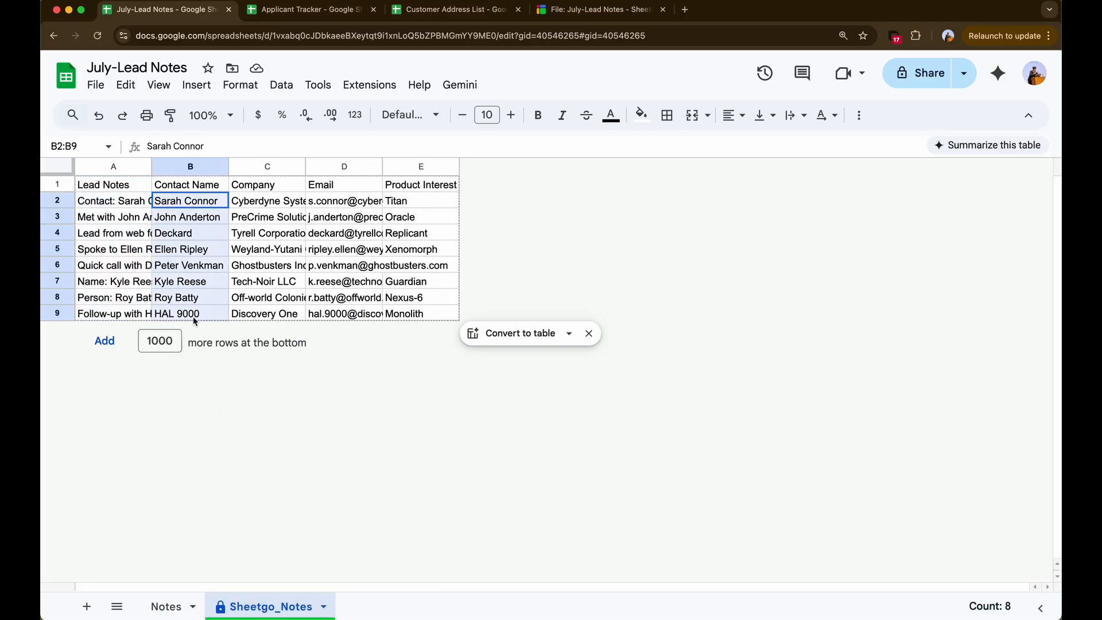
{"action": "left_click", "coordinate": [322, 184]}
{"action": "left_click", "coordinate": [387, 218]}
{"action": "left_click", "coordinate": [216, 202]}
{"action": "left_click", "coordinate": [421, 204]}
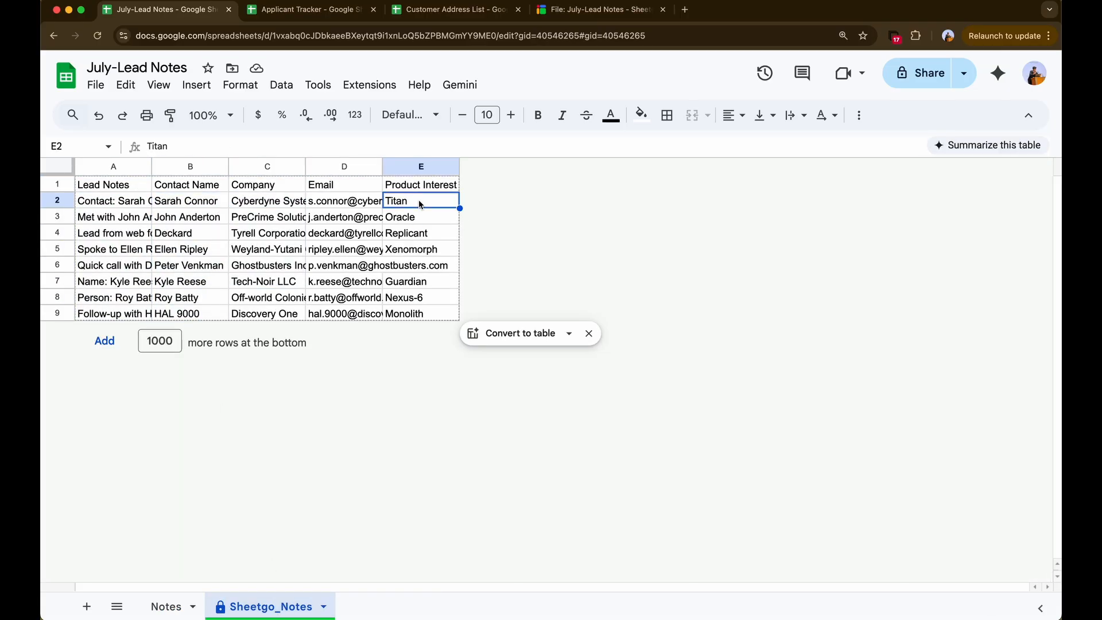
{"action": "left_click", "coordinate": [198, 184]}
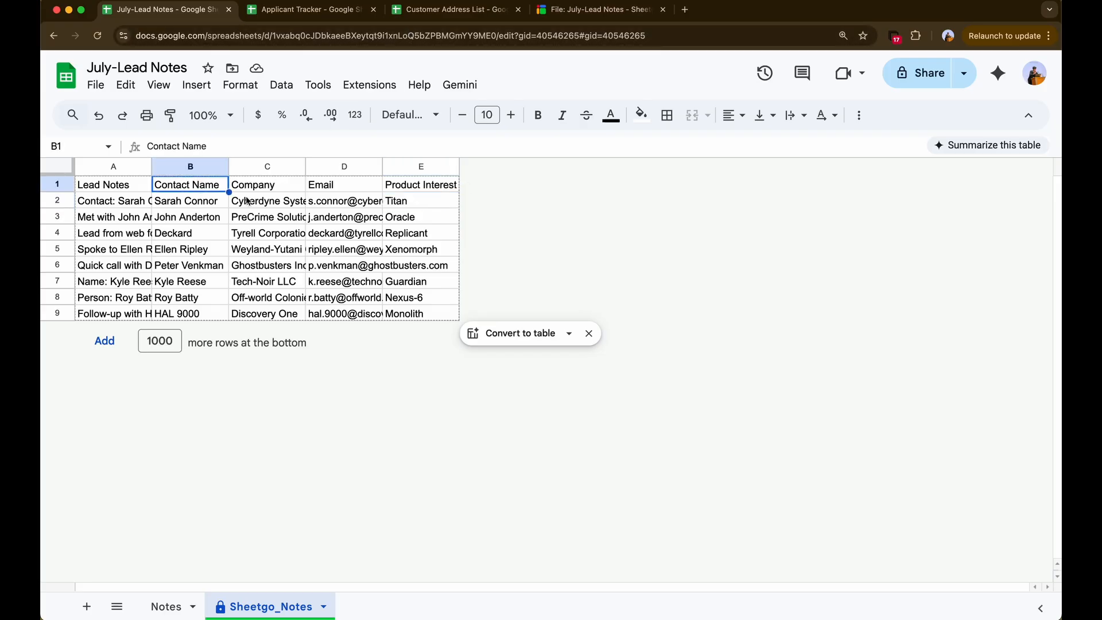
{"action": "left_click", "coordinate": [261, 204]}
{"action": "left_click", "coordinate": [329, 185]}
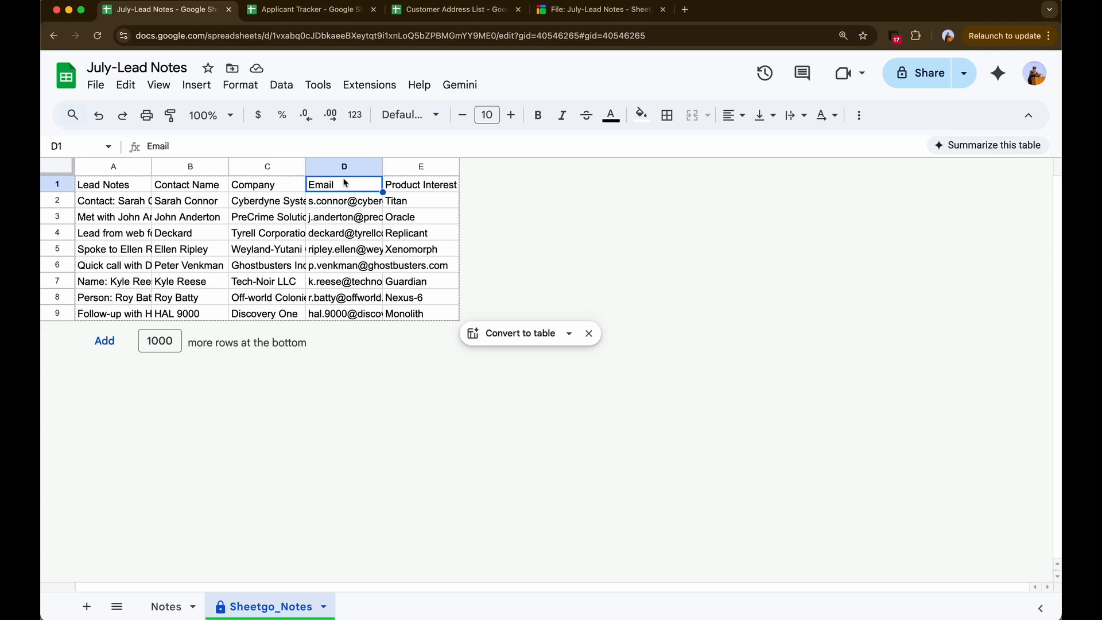
{"action": "left_click", "coordinate": [450, 187]}
{"action": "left_click_drag", "start_coordinate": [443, 199], "coordinate": [422, 318]}
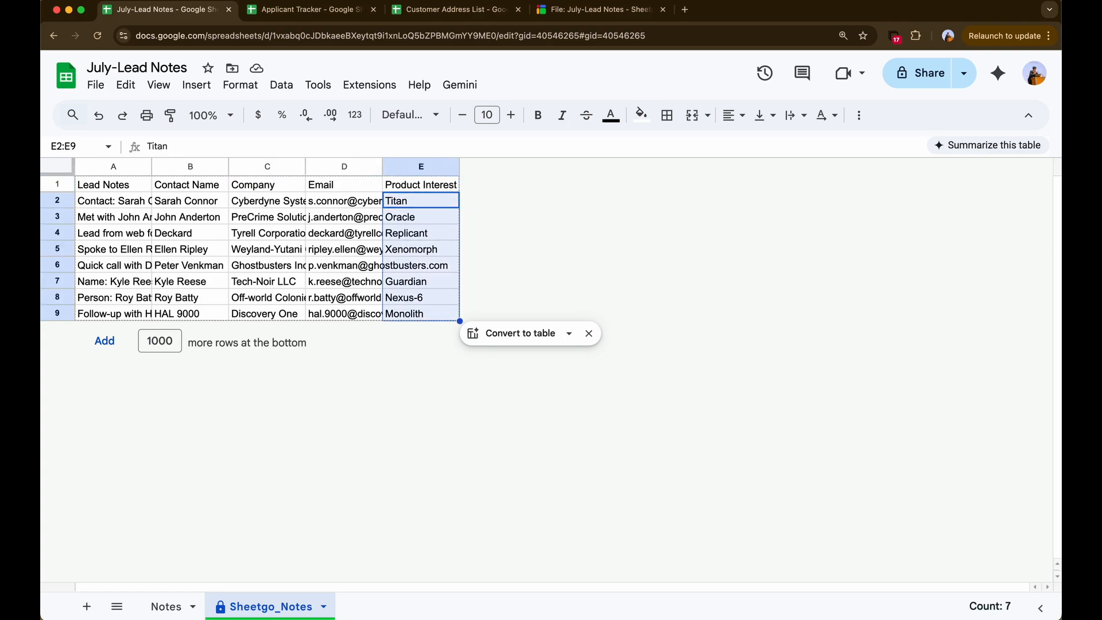
{"action": "key", "text": "Down"}
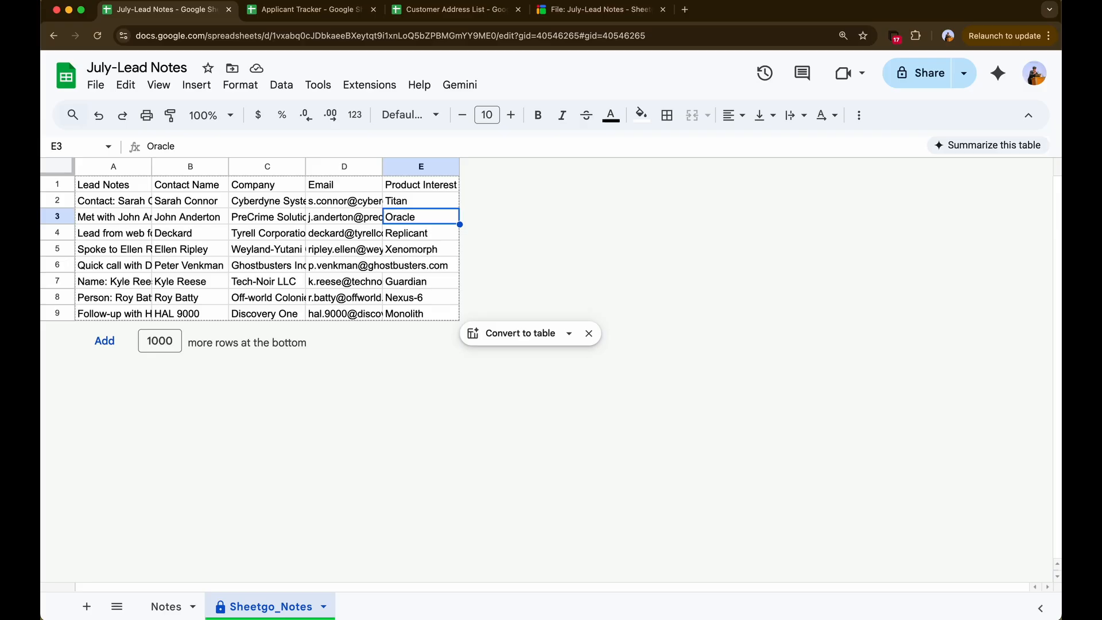
Step: Switch to the Applicant Tracker spreadsheet and read through the unstructured Applicant Profile entries
{"action": "key", "text": "ctrl+Tab"}
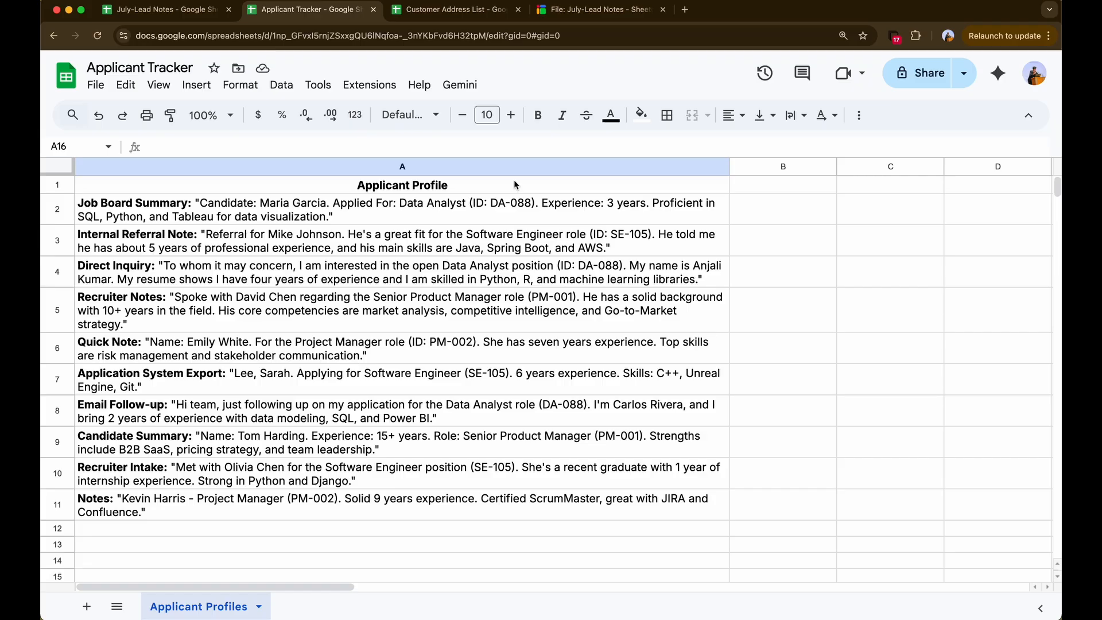
{"action": "left_click", "coordinate": [499, 207]}
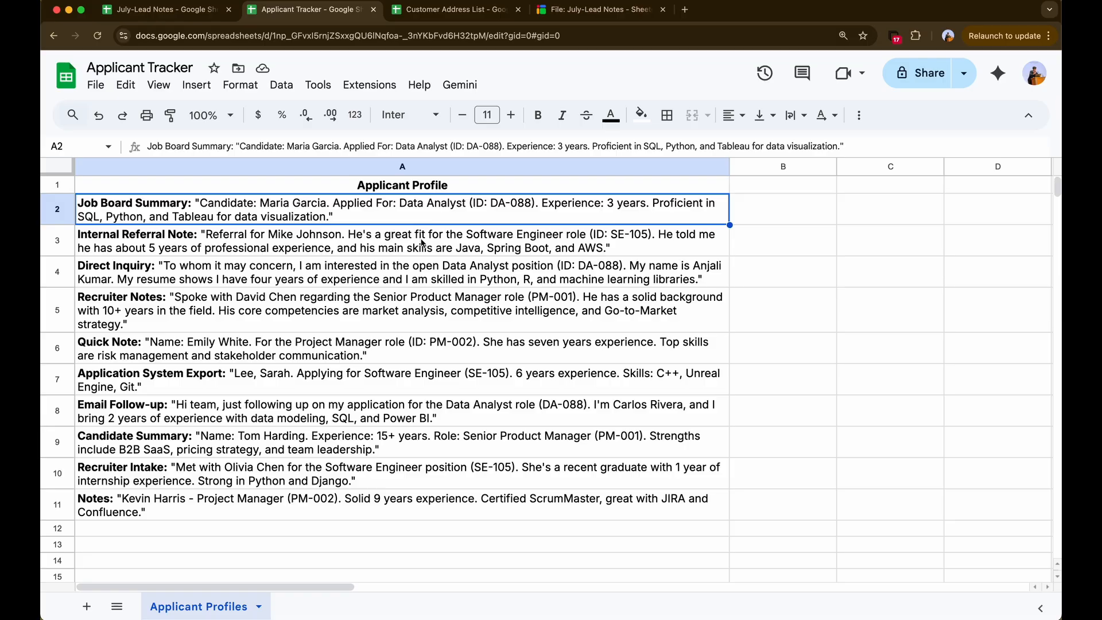
{"action": "left_click", "coordinate": [422, 310]}
Step: Switch back to Sheetgo and create a new workflow in the classic builder with a new automation
{"action": "left_click", "coordinate": [630, 10]}
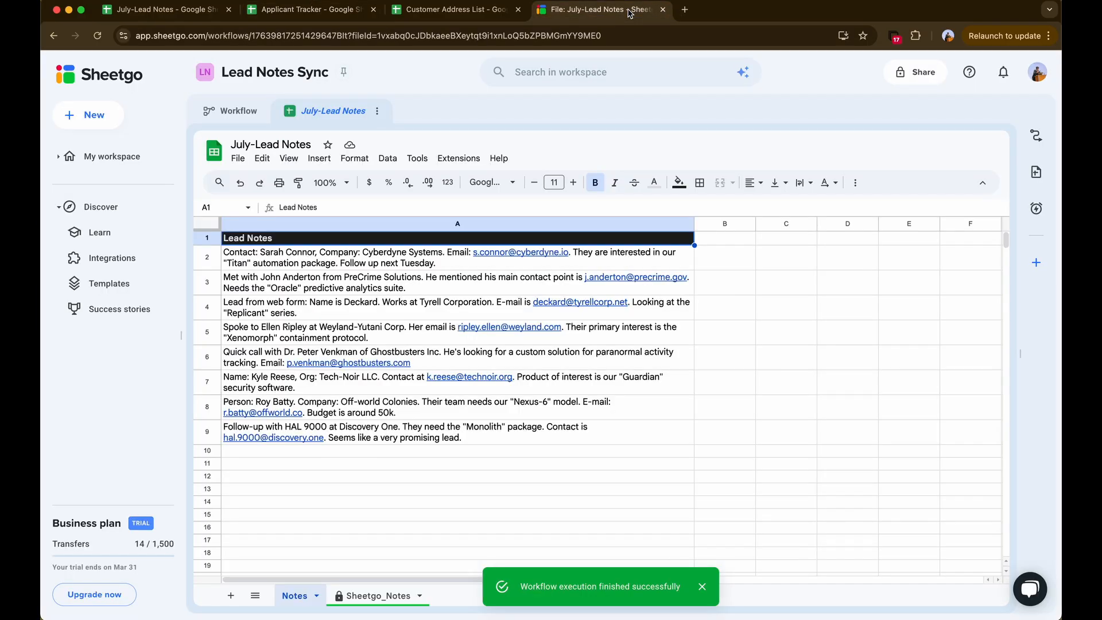
{"action": "left_click", "coordinate": [96, 81]}
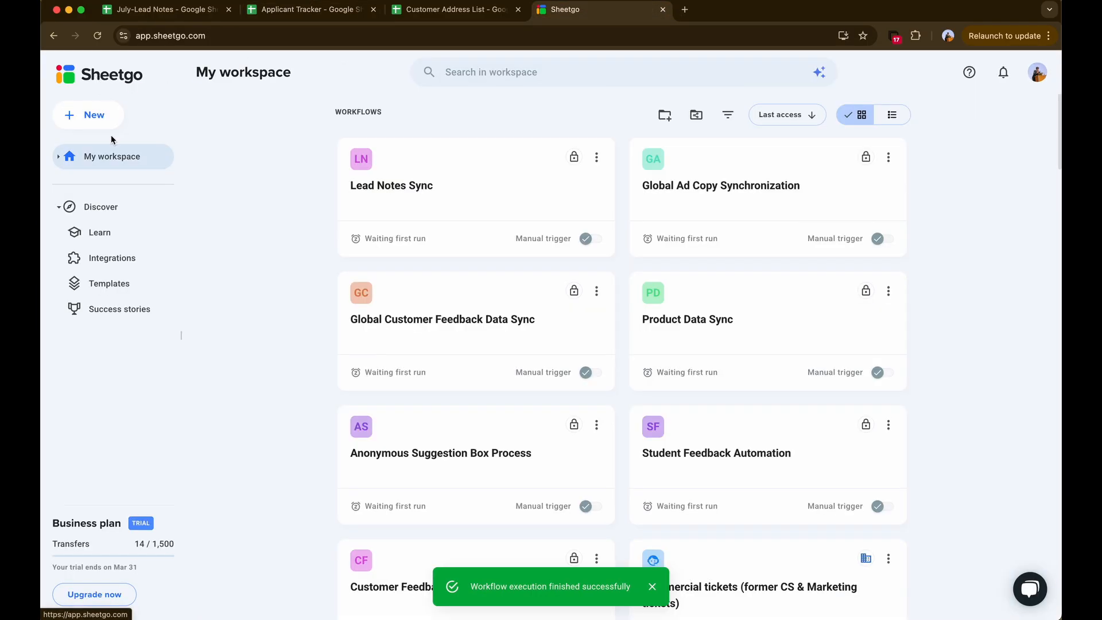
{"action": "left_click", "coordinate": [95, 115]}
{"action": "left_click", "coordinate": [121, 141]}
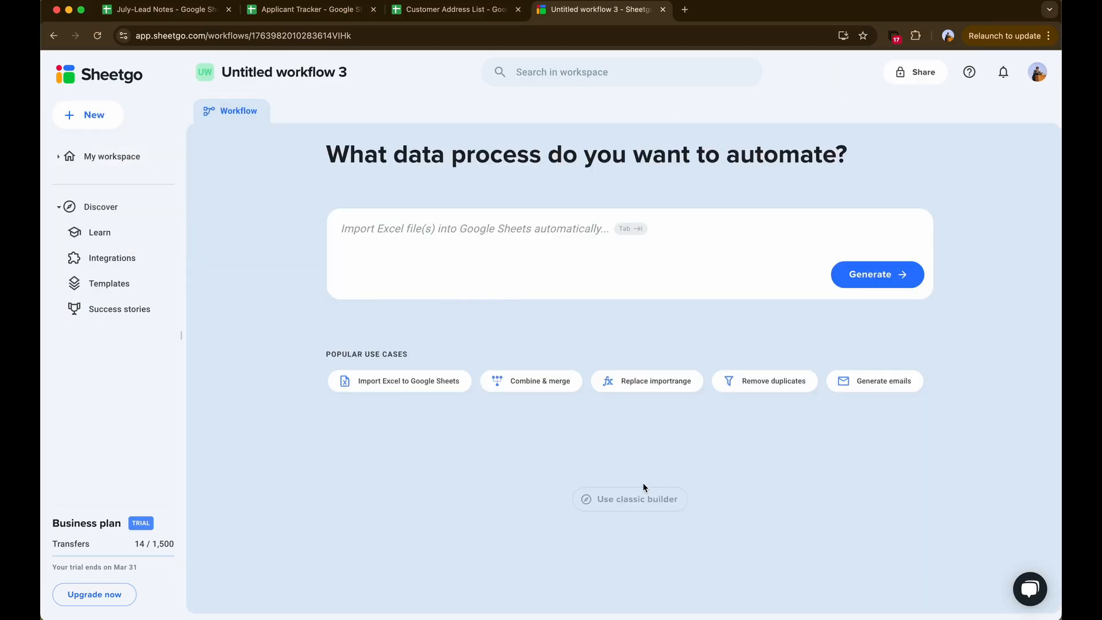
{"action": "left_click", "coordinate": [610, 500]}
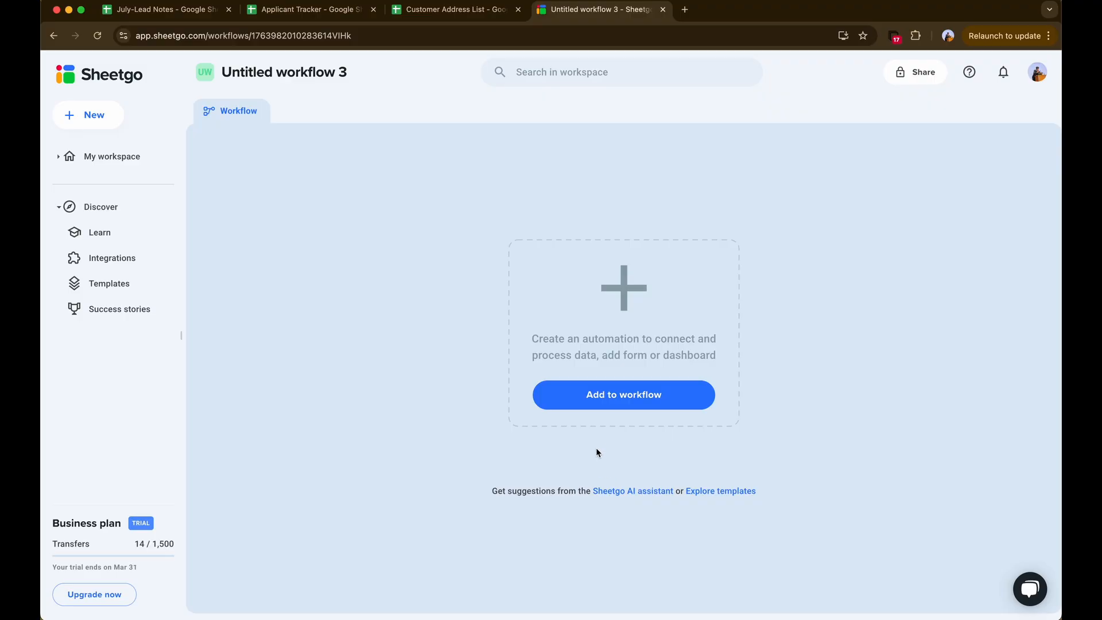
{"action": "left_click", "coordinate": [625, 397]}
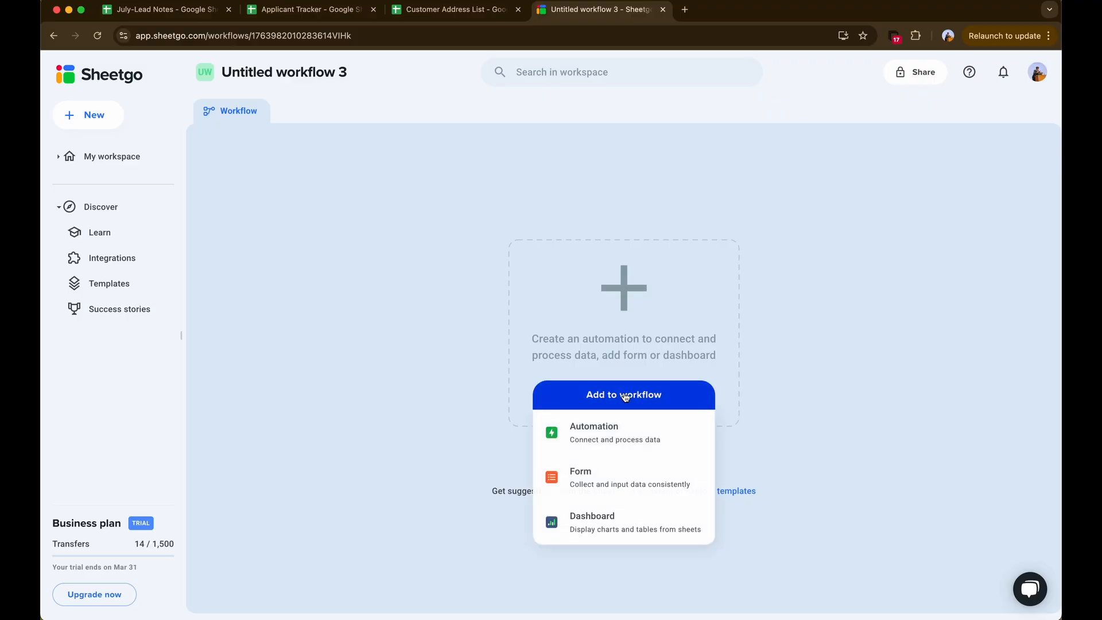
{"action": "left_click", "coordinate": [612, 439]}
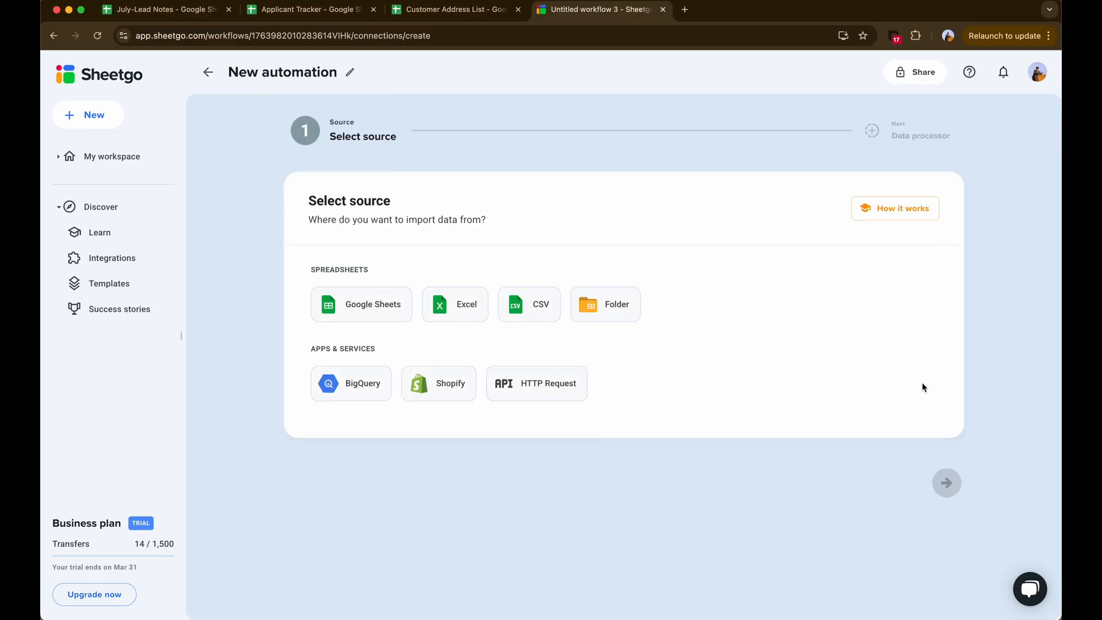
Step: Set the automation's source to the Google Sheets file Applicant Tracker from Google Drive
{"action": "left_click", "coordinate": [376, 306]}
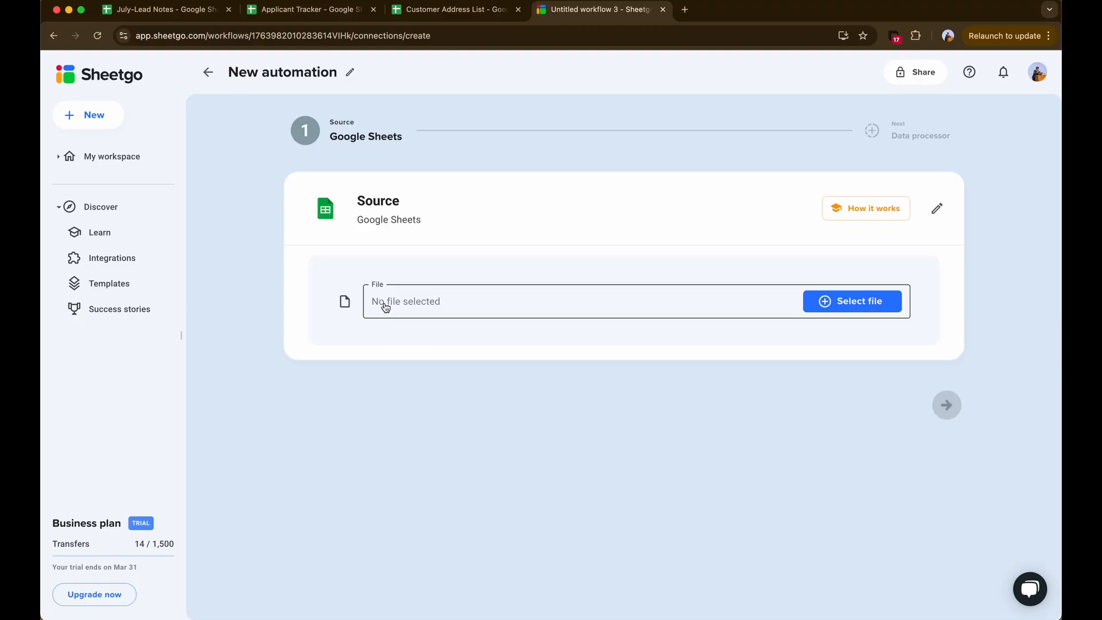
{"action": "left_click", "coordinate": [856, 304]}
{"action": "type", "text": "Applicant Tracker"}
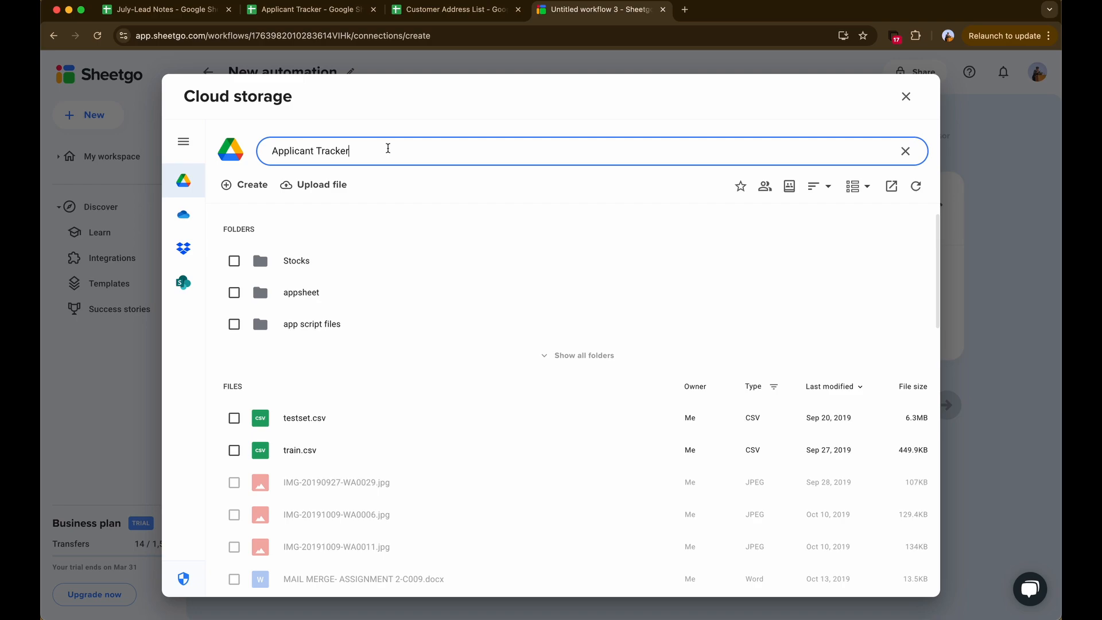
{"action": "left_click", "coordinate": [352, 233]}
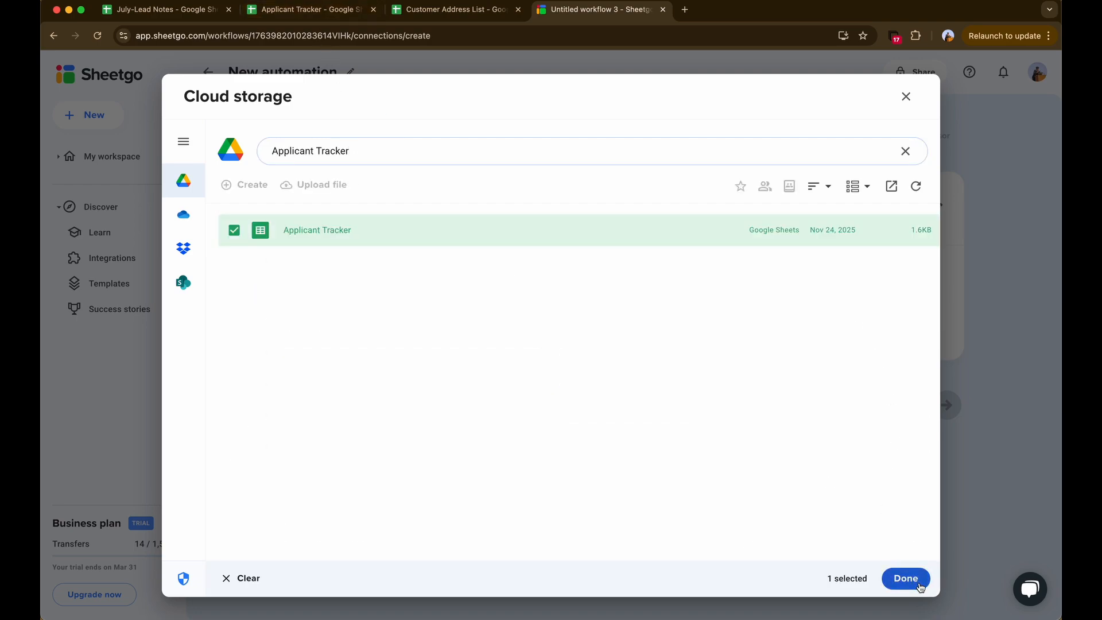
{"action": "left_click", "coordinate": [919, 580]}
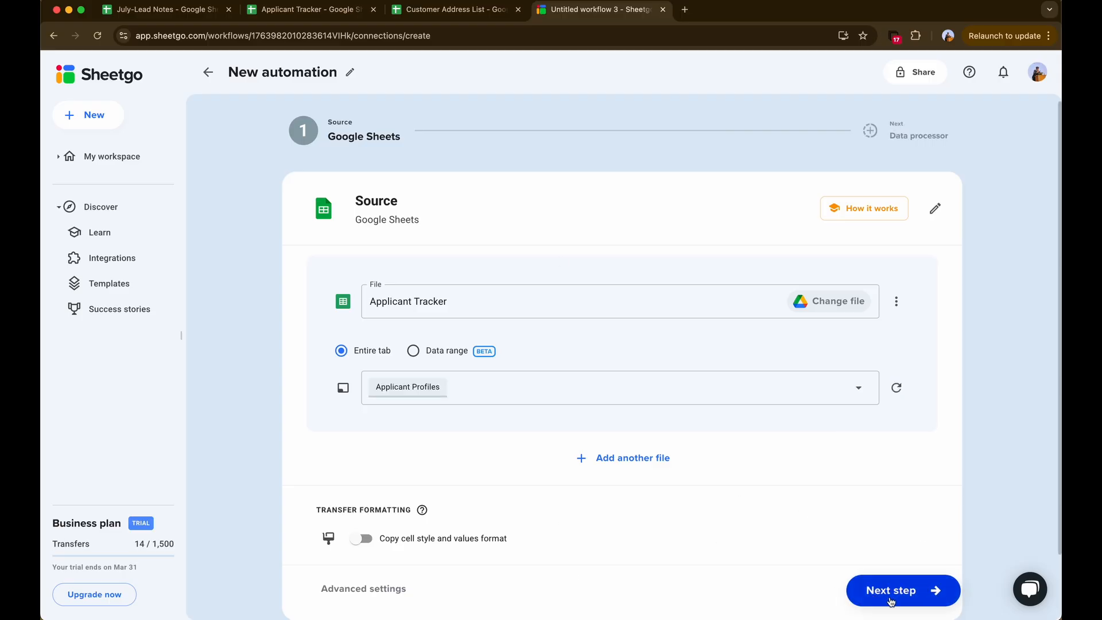
{"action": "left_click", "coordinate": [902, 592]}
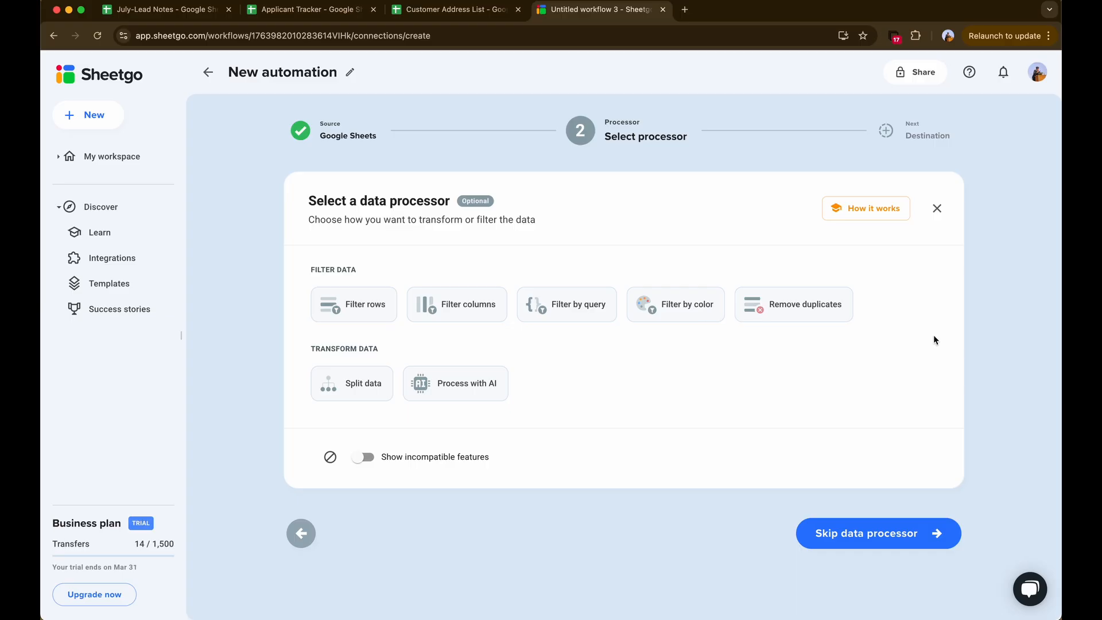
{"action": "left_click", "coordinate": [450, 393]}
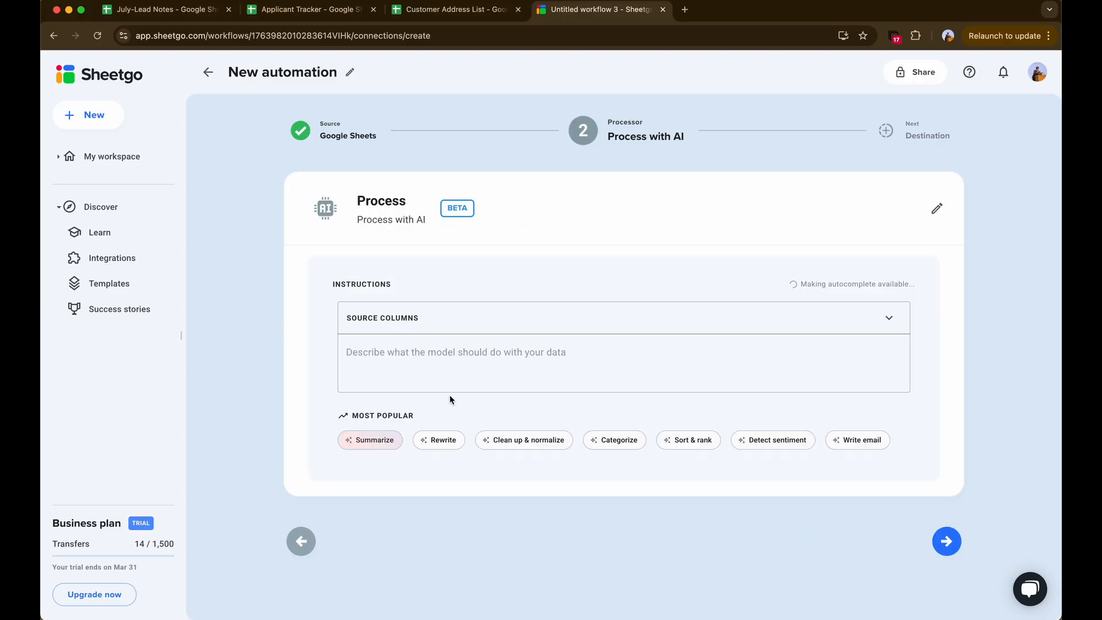
{"action": "left_click", "coordinate": [552, 371]}
{"action": "type", "text": "From the unstructured text in the @Applicant Profile column, create new columns called Candidate Name, Years of Experience, Key Skills, and Applied For Role. Analyze each profile to find these details and extract them."}
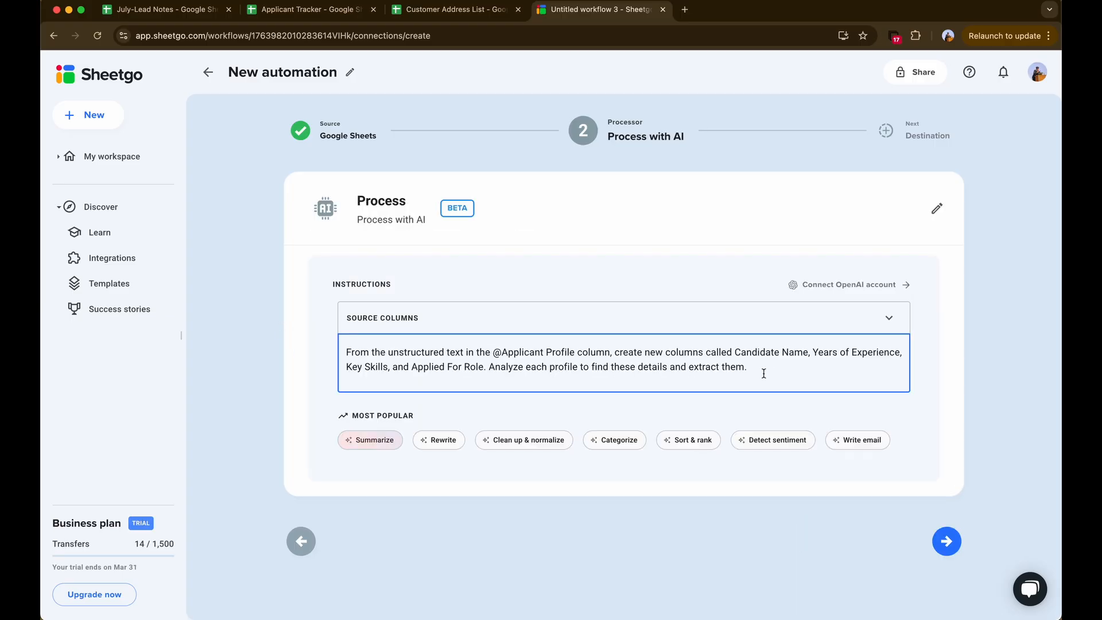
Step: Review the applicant profile instructions, checking the source column, the new column names and the sentence on analyzing each profile
{"action": "left_click", "coordinate": [388, 352]}
{"action": "left_click_drag", "start_coordinate": [372, 354], "coordinate": [632, 367]}
{"action": "left_click", "coordinate": [455, 352]}
{"action": "left_click", "coordinate": [547, 352]}
{"action": "left_click", "coordinate": [632, 367]}
{"action": "double_click", "coordinate": [797, 353]}
{"action": "left_click_drag", "start_coordinate": [828, 356], "coordinate": [892, 360]}
{"action": "left_click", "coordinate": [892, 360]}
{"action": "left_click_drag", "start_coordinate": [402, 367], "coordinate": [453, 366]}
{"action": "left_click_drag", "start_coordinate": [512, 367], "coordinate": [791, 385]}
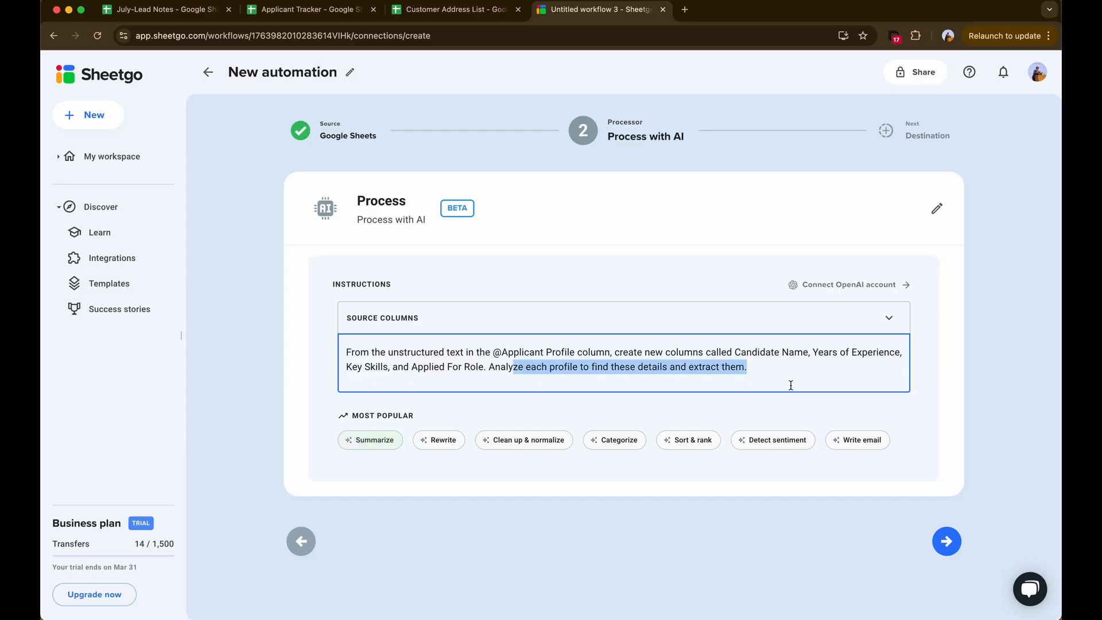
{"action": "left_click", "coordinate": [953, 374]}
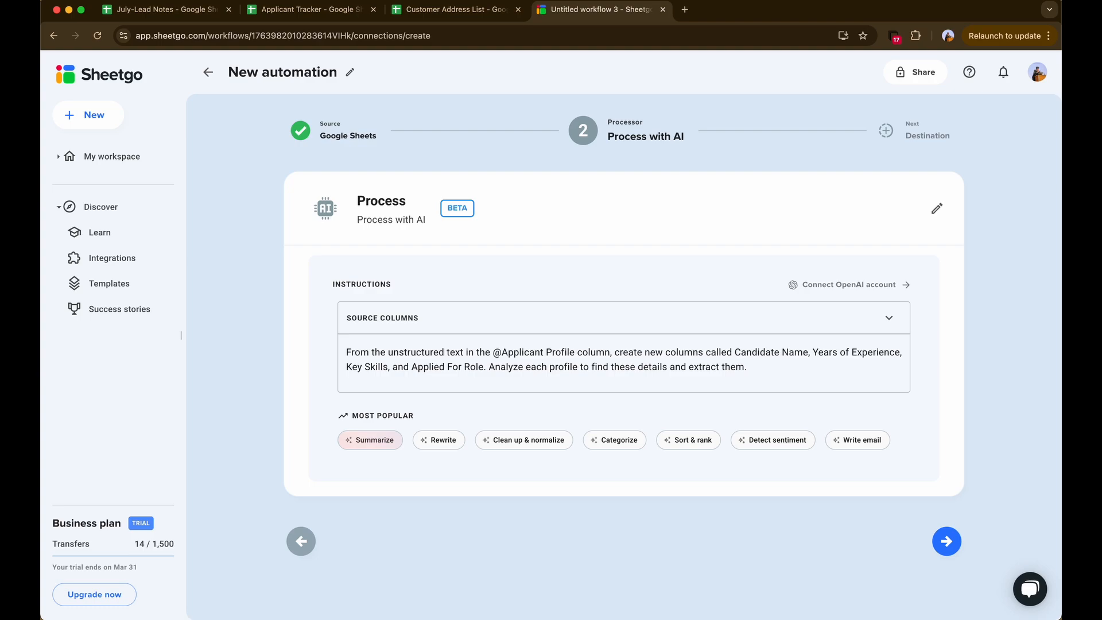
Step: Set the automation's destination to the existing Google Sheets file Applicant Tracker from Google Drive
{"action": "left_click", "coordinate": [950, 550]}
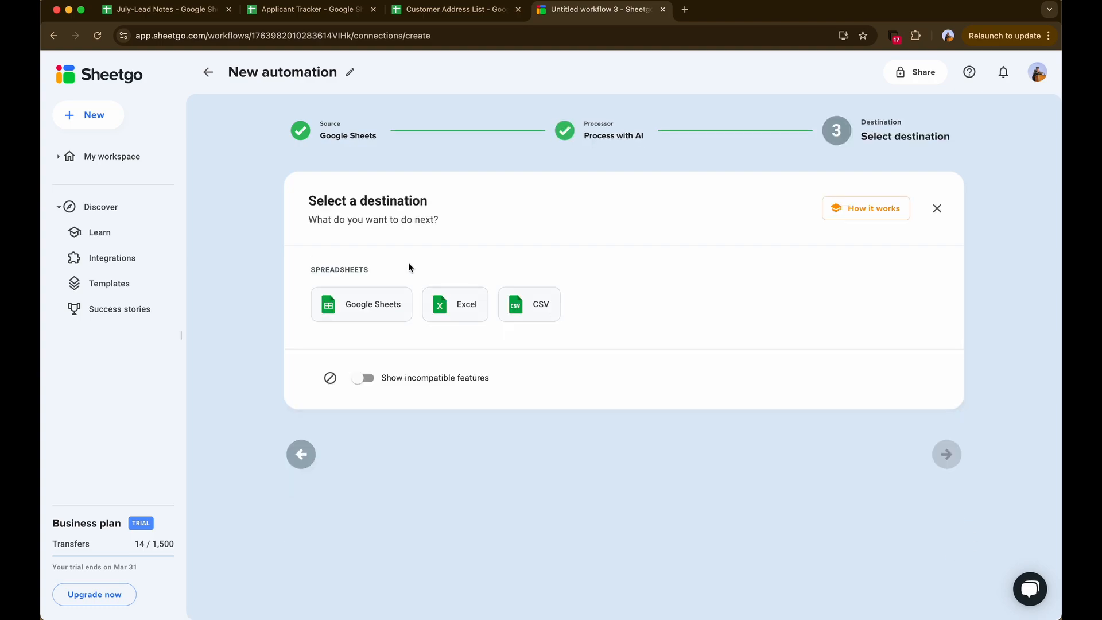
{"action": "left_click", "coordinate": [352, 305]}
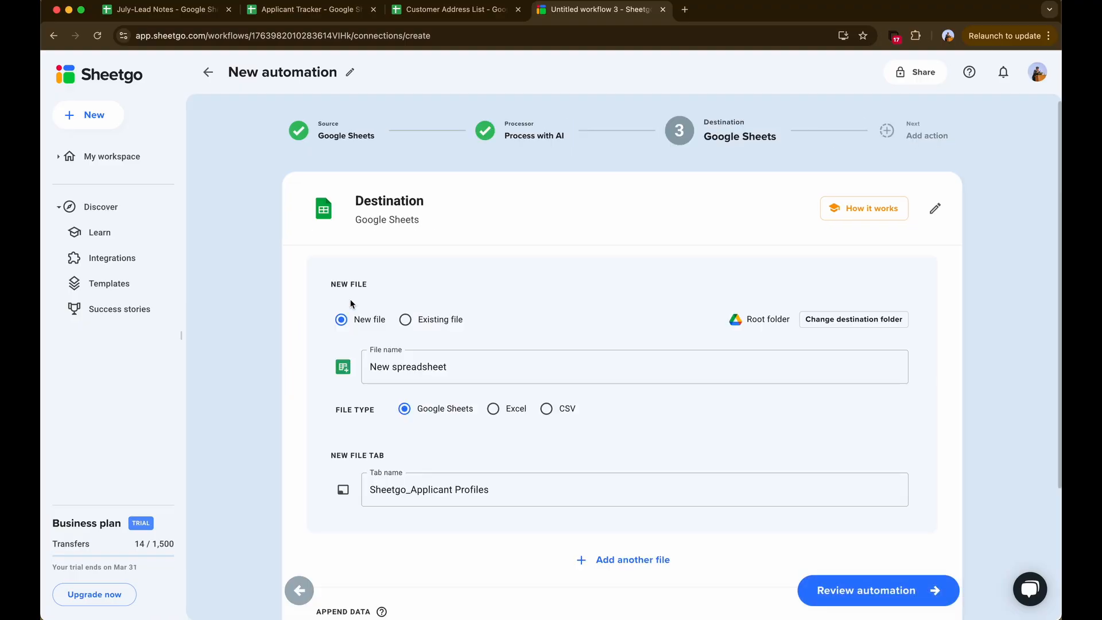
{"action": "left_click", "coordinate": [405, 320]}
{"action": "left_click", "coordinate": [476, 364]}
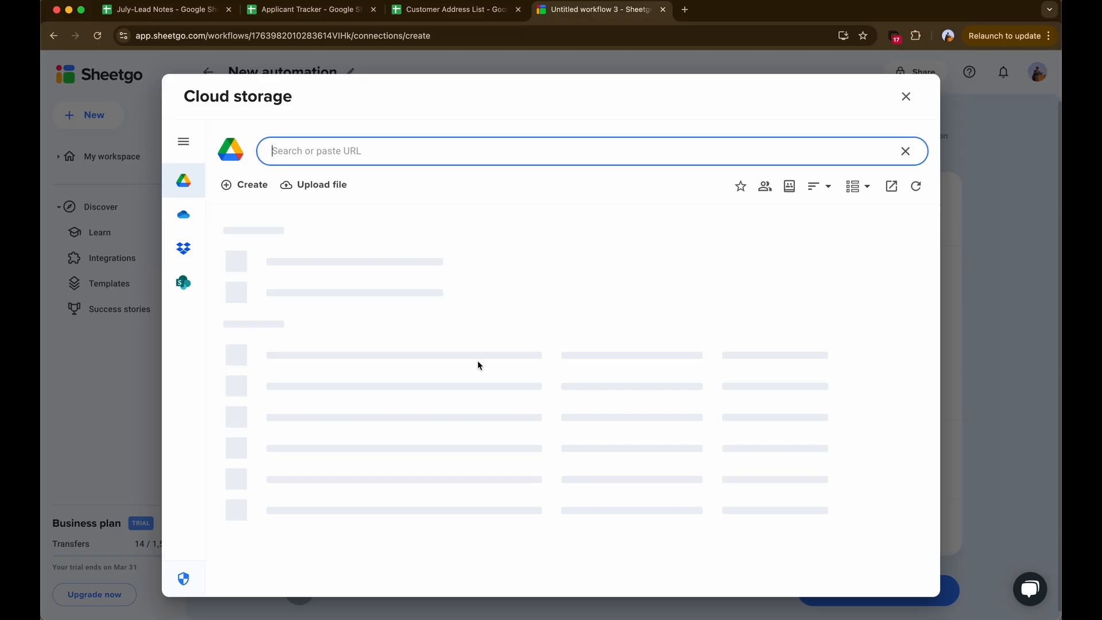
{"action": "type", "text": "Applicant Tracker"}
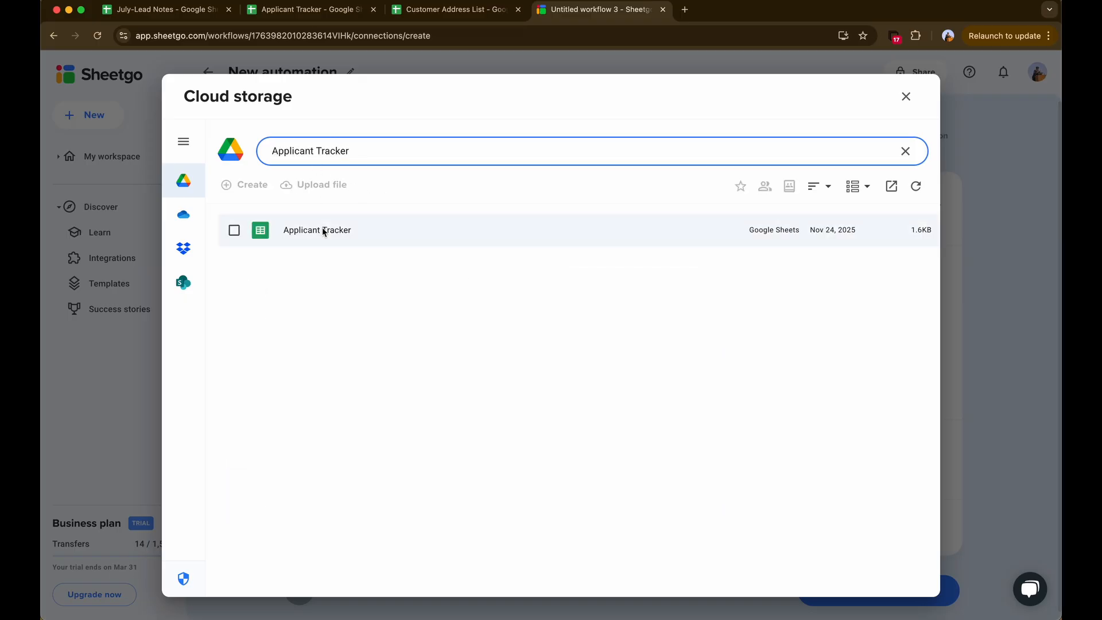
{"action": "left_click", "coordinate": [326, 229]}
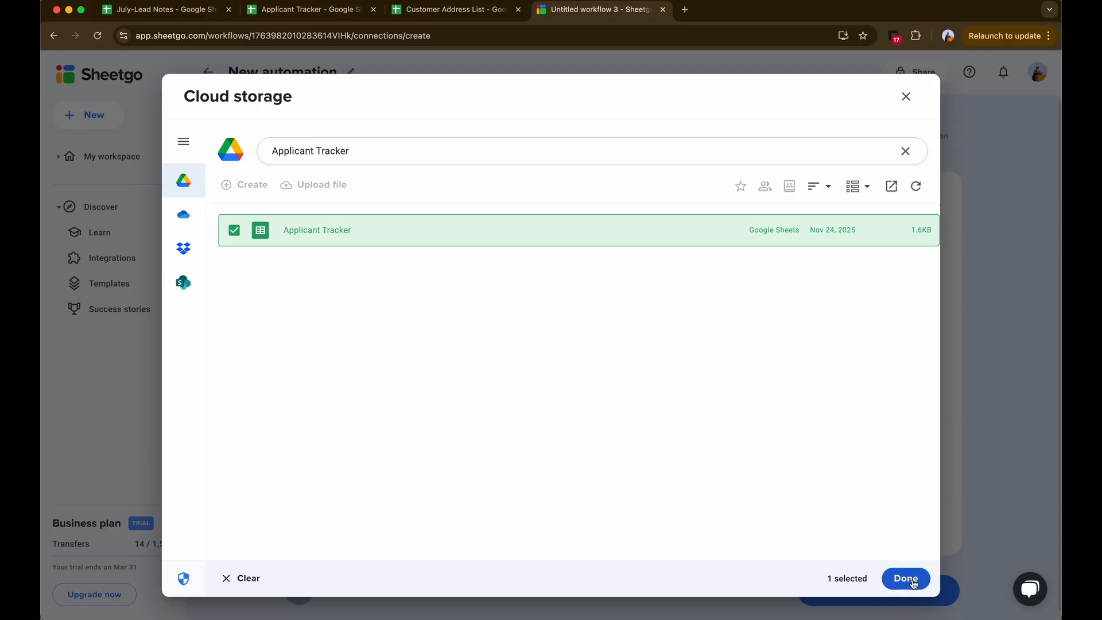
{"action": "left_click", "coordinate": [913, 584]}
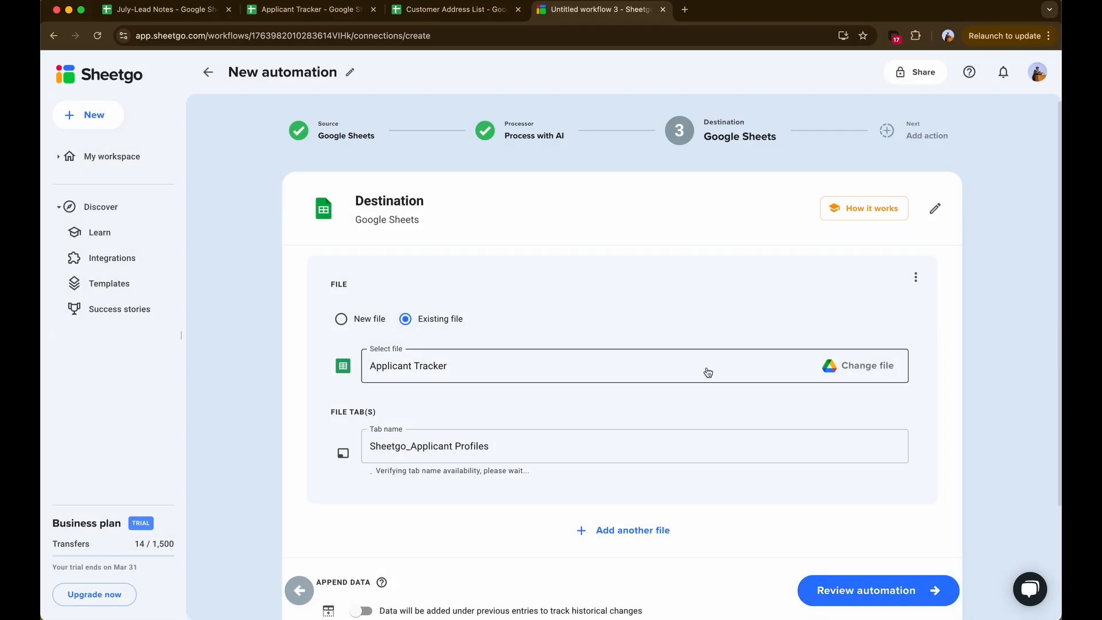
Step: Review the Applicant Tracker automation with its AI processor, and finish and run it
{"action": "scroll", "coordinate": [332, 371], "scroll_direction": "down", "scroll_amount": 2}
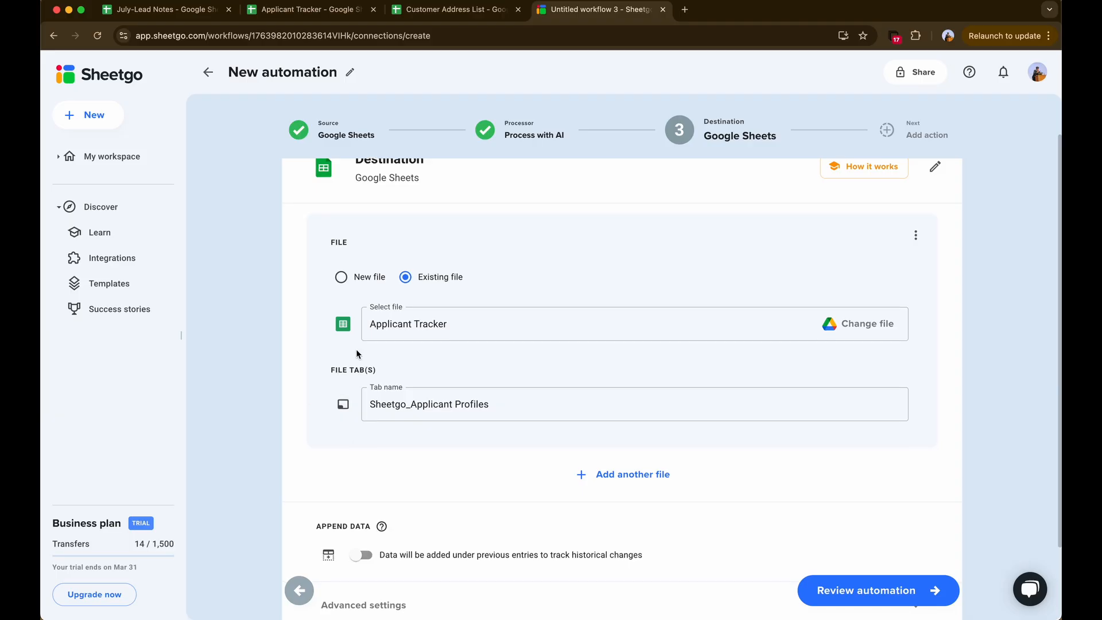
{"action": "left_click", "coordinate": [912, 589]}
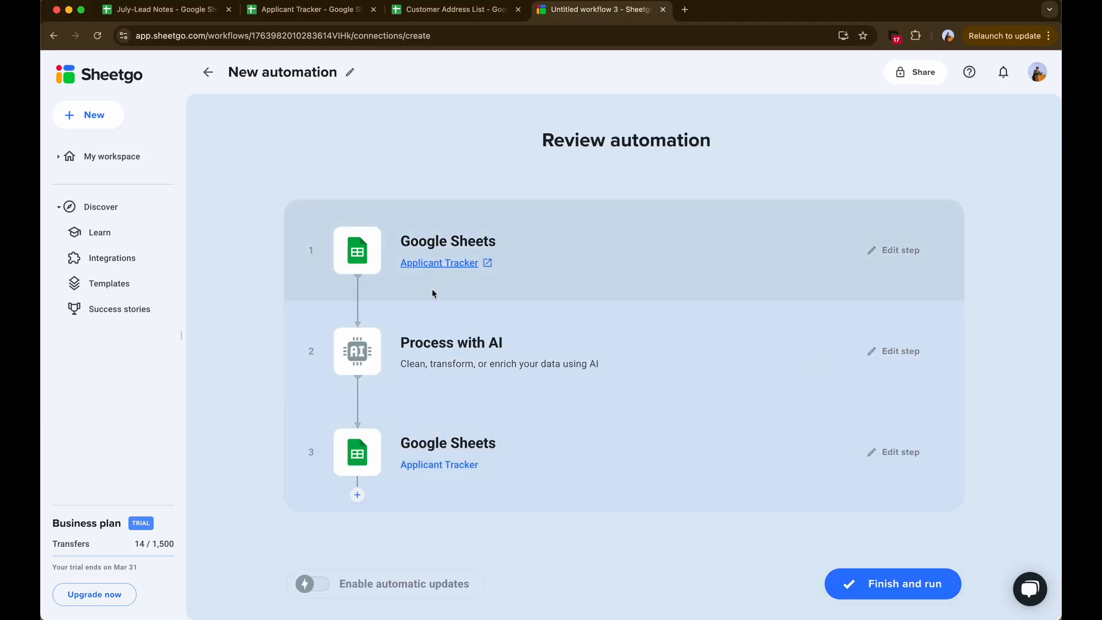
{"action": "left_click", "coordinate": [942, 591]}
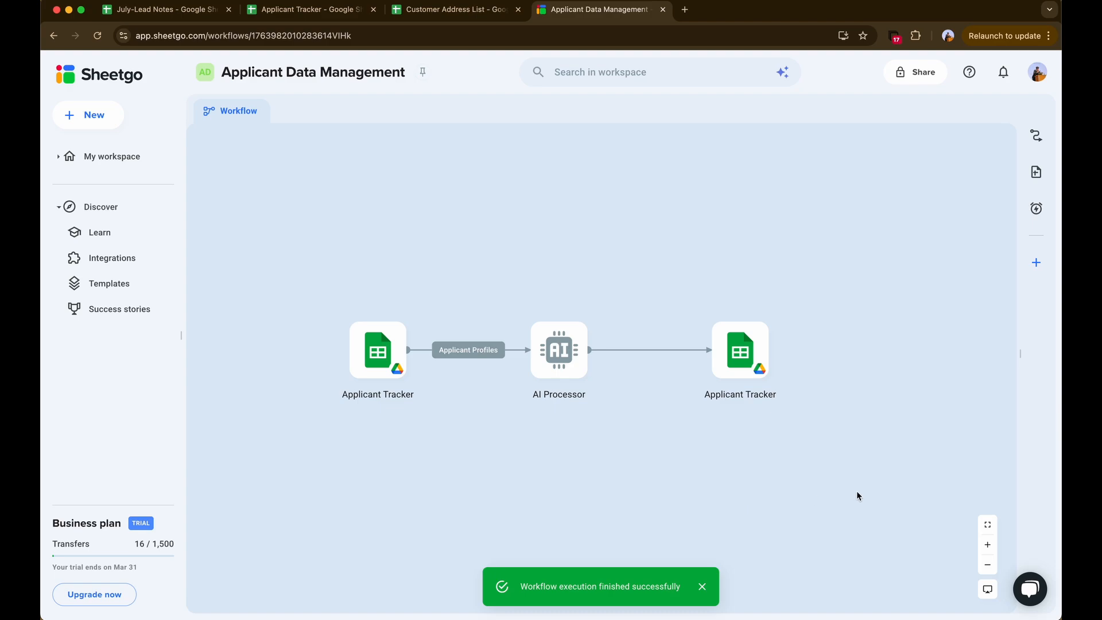
Step: Open the Sheetgo_Applicant Profiles sheet in the Applicant Tracker spreadsheet and widen the Years of Experience, Key Skills and Applied For Role columns
{"action": "left_click", "coordinate": [331, 12]}
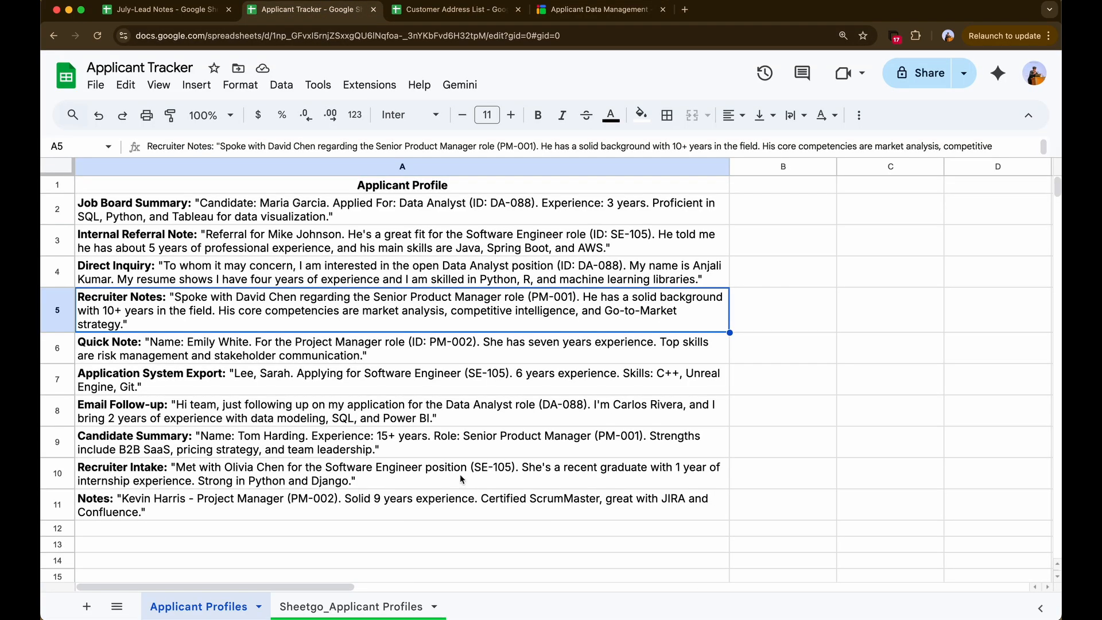
{"action": "left_click", "coordinate": [320, 601]}
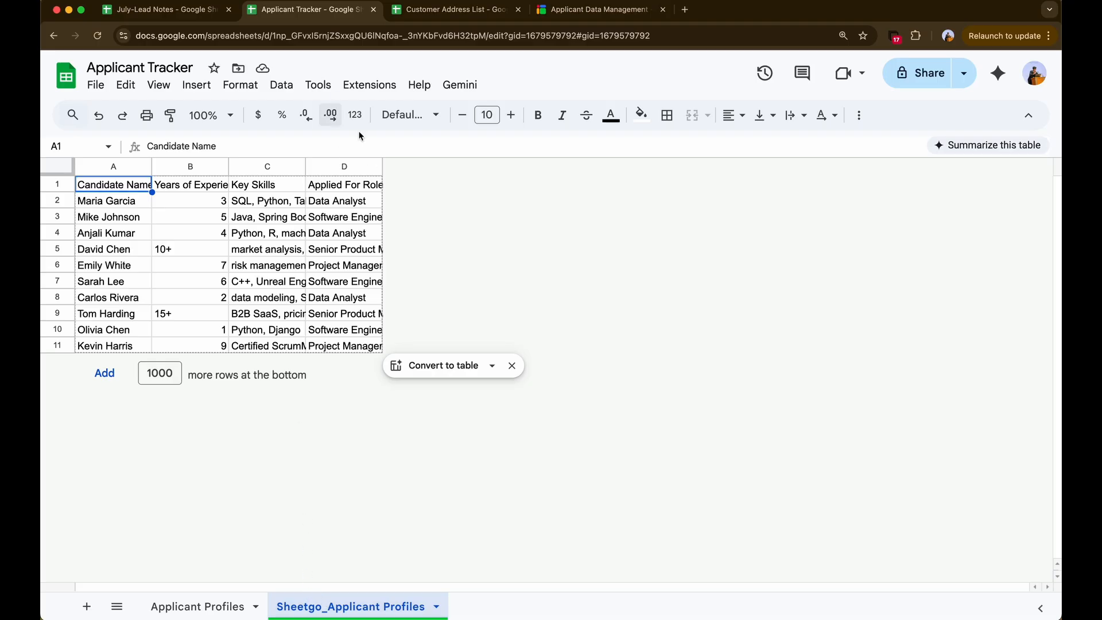
{"action": "left_click_drag", "start_coordinate": [383, 166], "coordinate": [656, 179]}
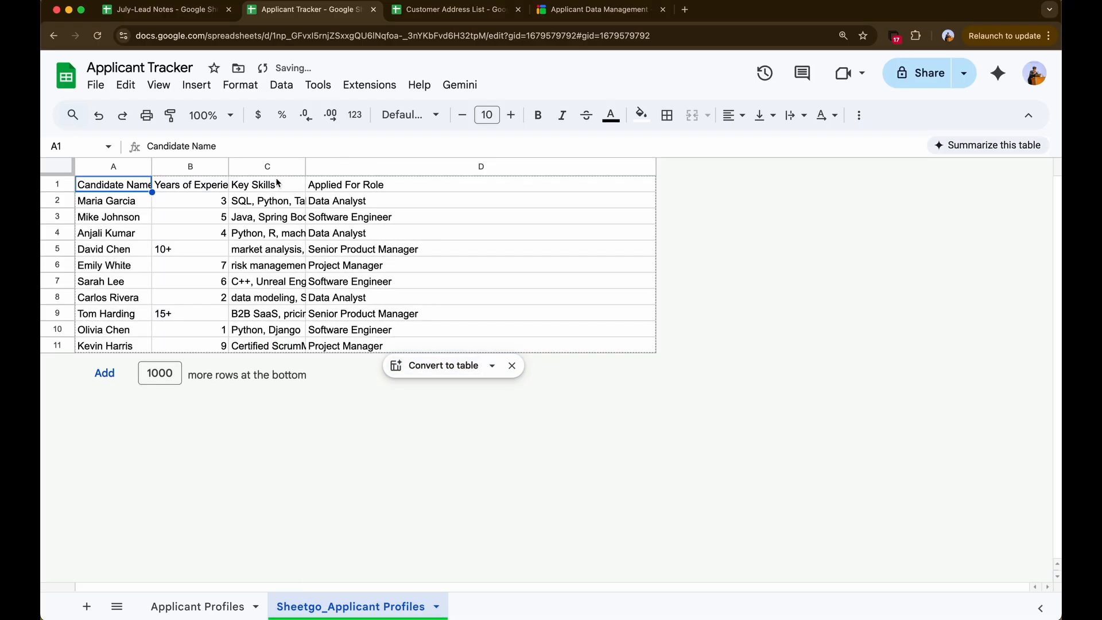
{"action": "double_click", "coordinate": [307, 167]}
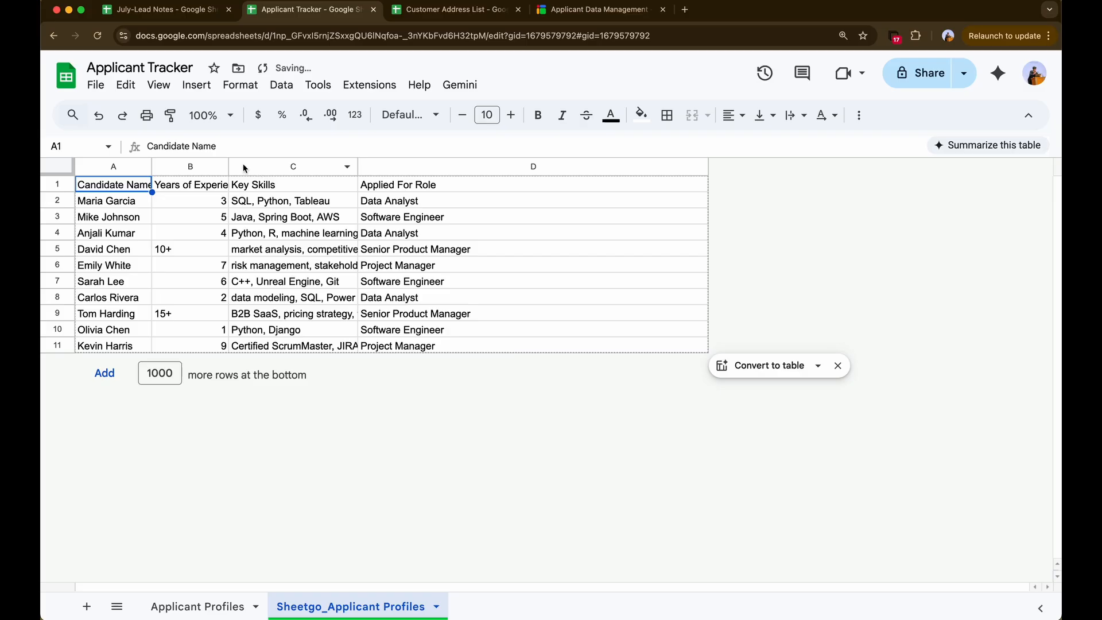
{"action": "double_click", "coordinate": [229, 167]}
Step: Examine the extracted Candidate Name, Years of Experience, Key Skills and Applied For Role columns in the applicant sheet
{"action": "left_click_drag", "start_coordinate": [217, 187], "coordinate": [563, 309]}
{"action": "left_click", "coordinate": [211, 195]}
{"action": "left_click", "coordinate": [137, 183]}
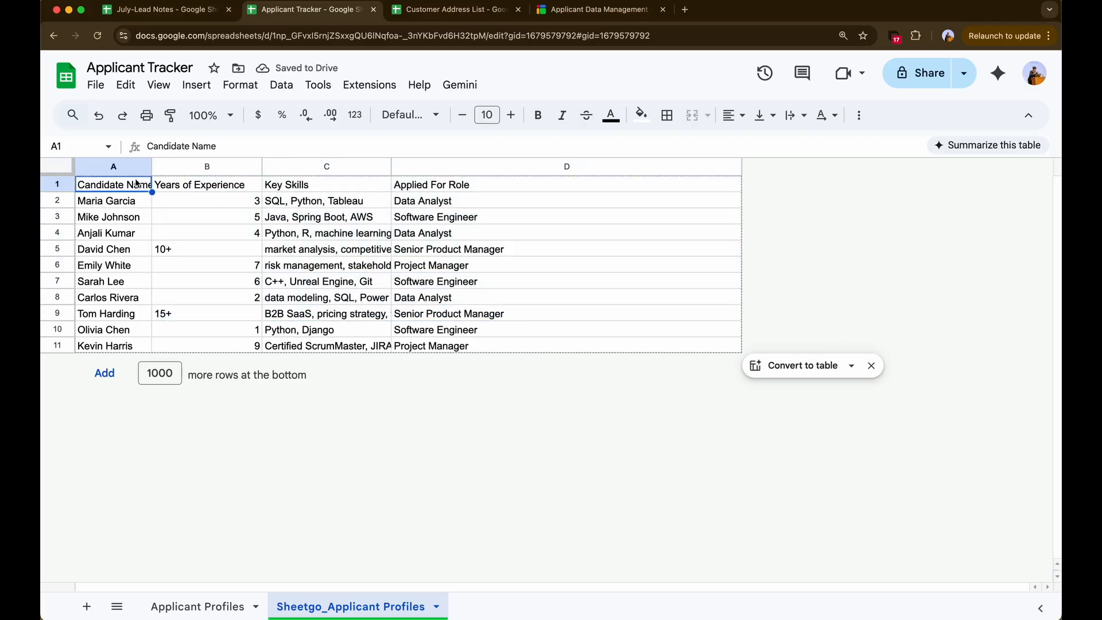
{"action": "left_click", "coordinate": [205, 197]}
{"action": "left_click", "coordinate": [241, 187]}
{"action": "left_click", "coordinate": [319, 189]}
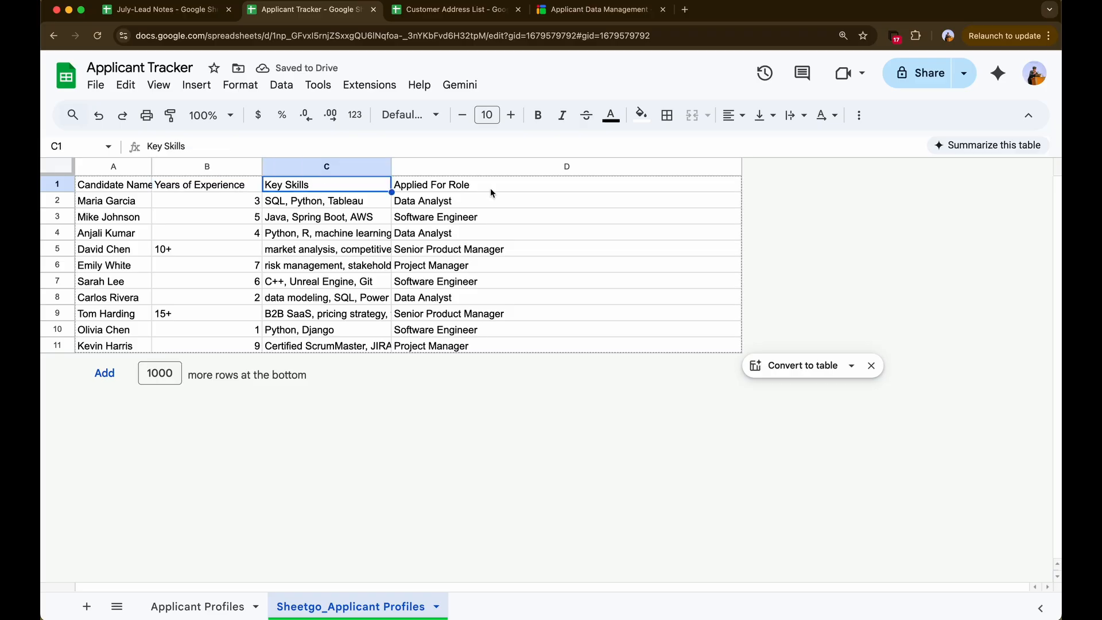
{"action": "left_click_drag", "start_coordinate": [491, 188], "coordinate": [471, 346]}
{"action": "left_click", "coordinate": [193, 296]}
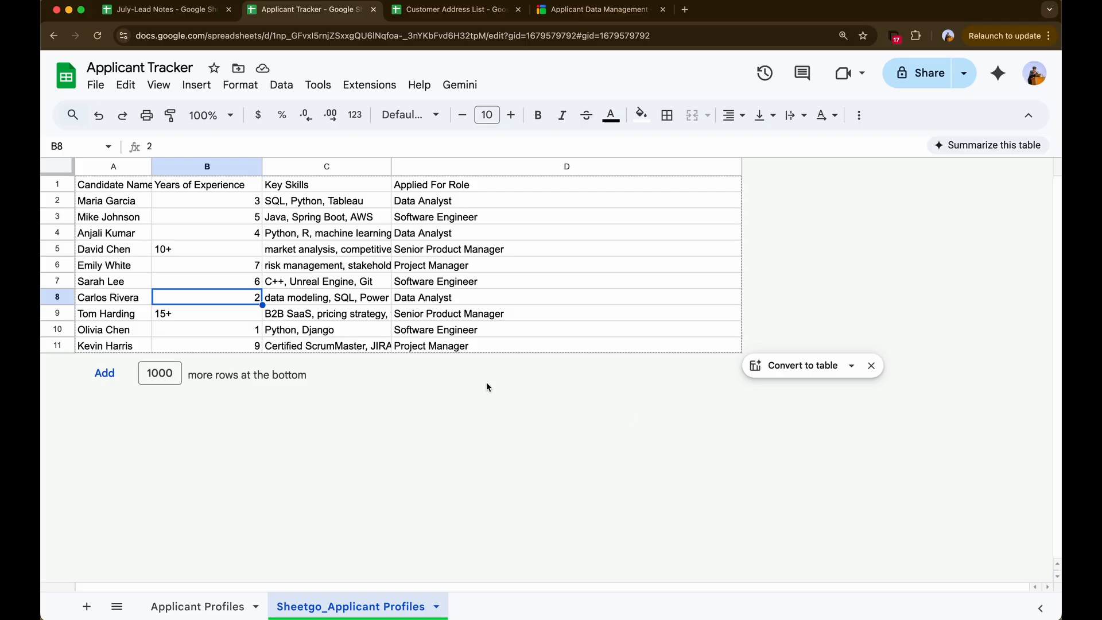
Step: After viewing the Customer Address List spreadsheet, return to Sheetgo and create a new workflow in the classic builder with a new automation
{"action": "left_click", "coordinate": [453, 9]}
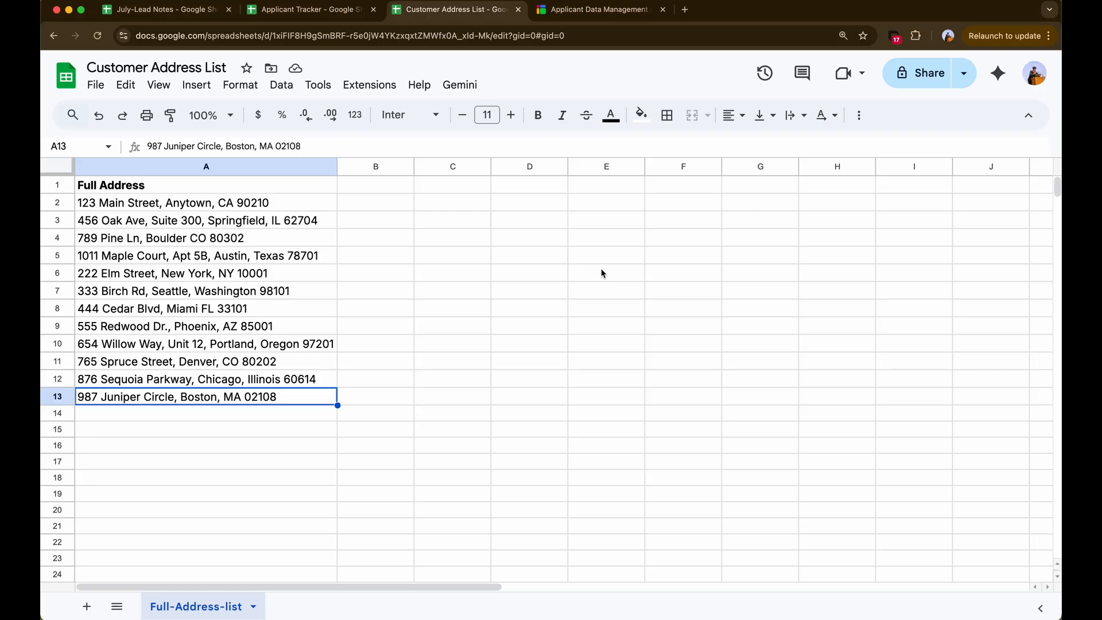
{"action": "left_click", "coordinate": [558, 9]}
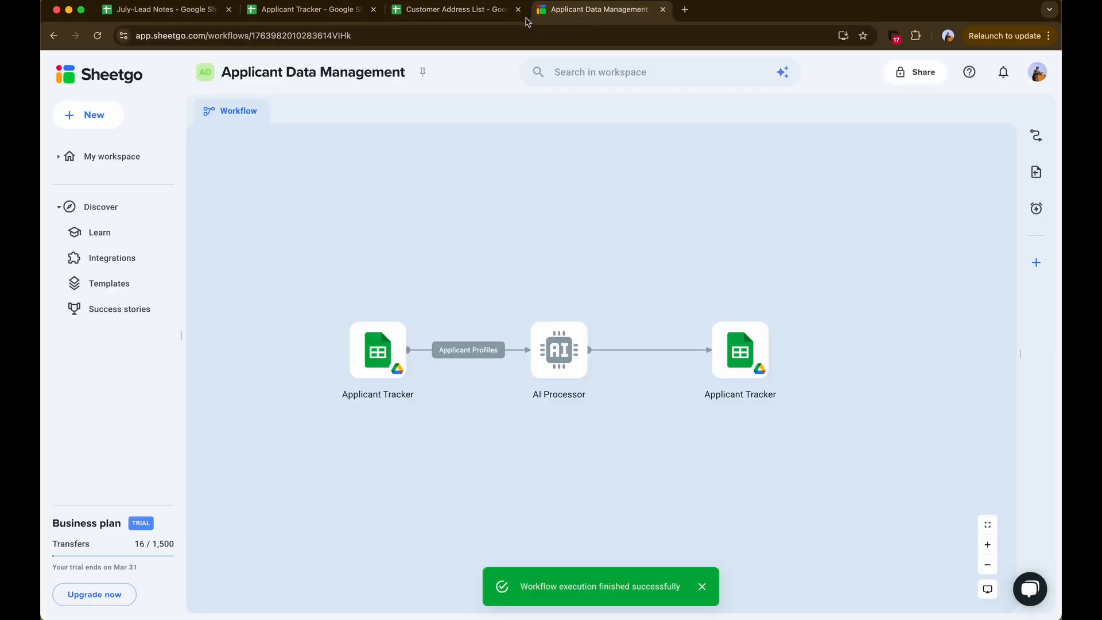
{"action": "left_click", "coordinate": [71, 79]}
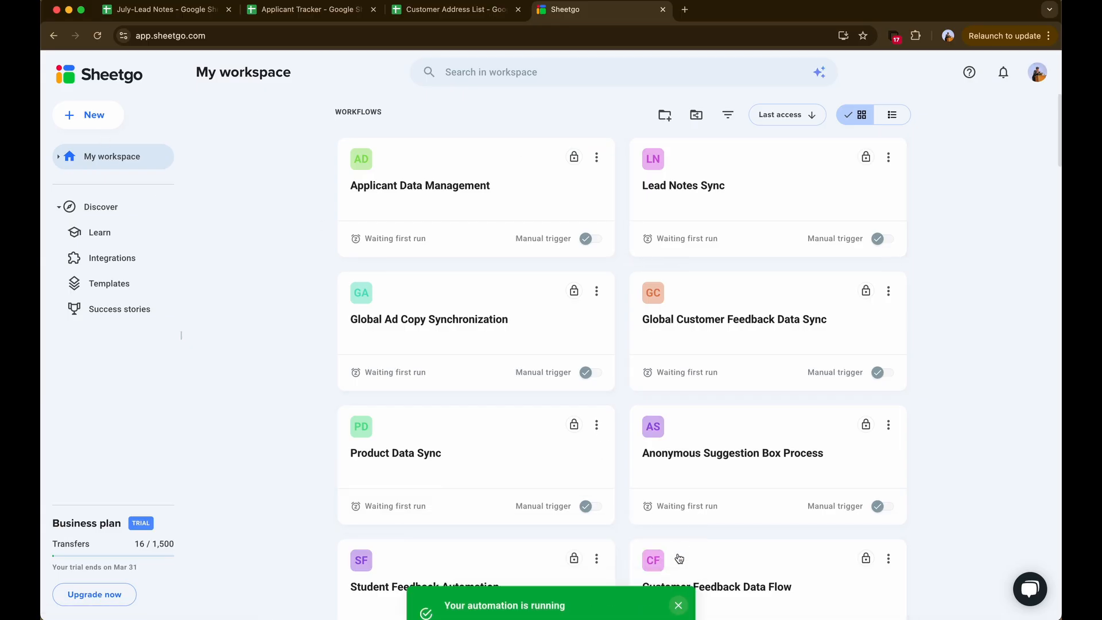
{"action": "left_click", "coordinate": [88, 108]}
{"action": "left_click", "coordinate": [103, 136]}
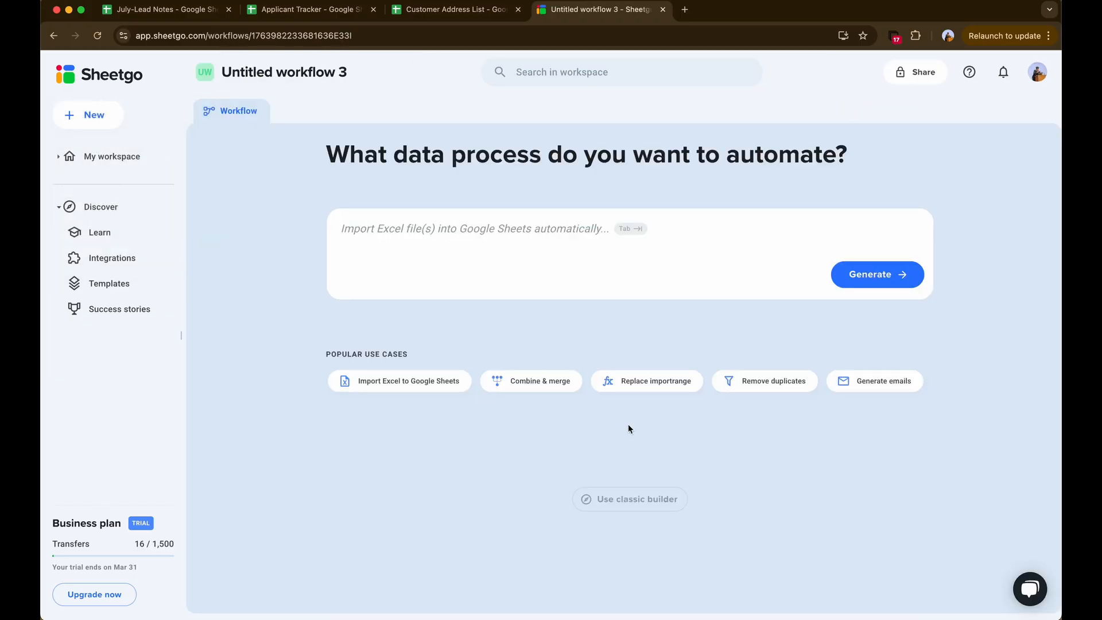
{"action": "left_click", "coordinate": [604, 505]}
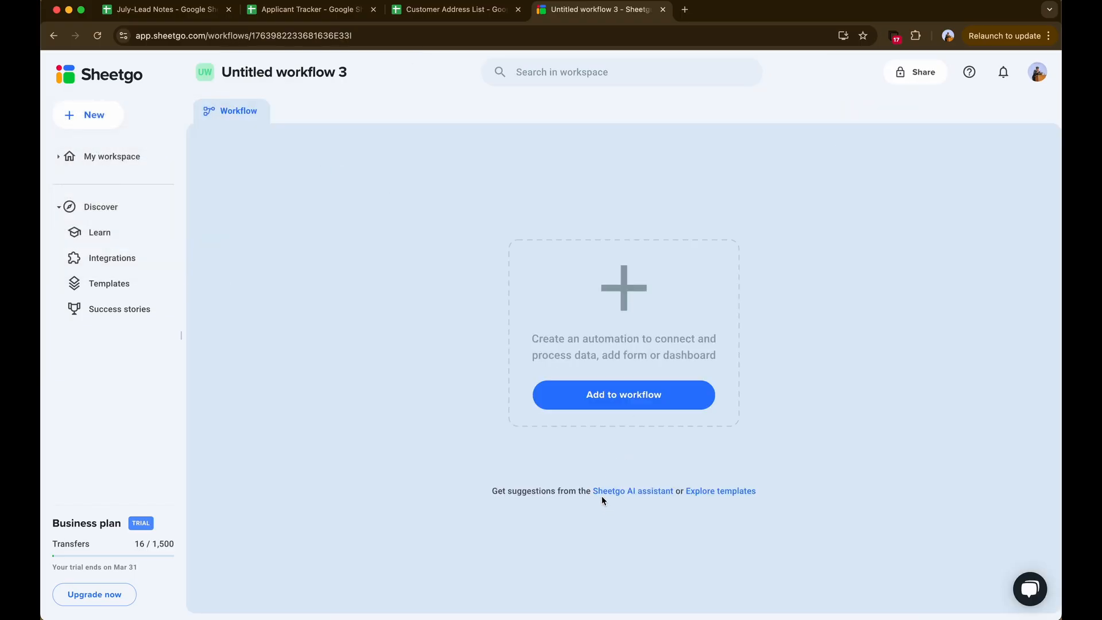
{"action": "left_click", "coordinate": [602, 404]}
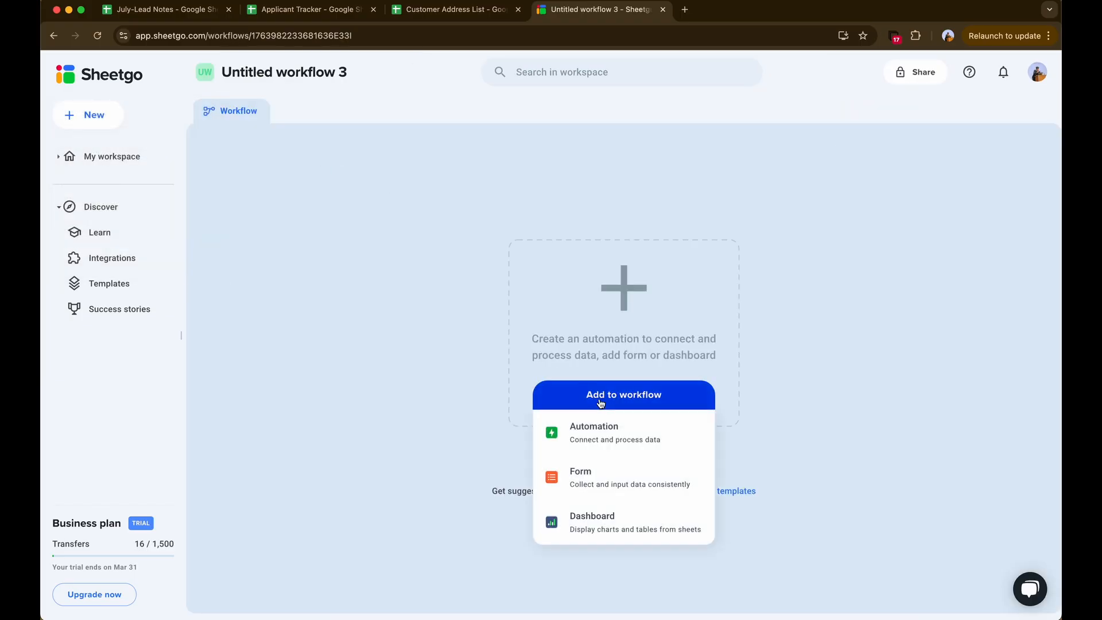
{"action": "left_click", "coordinate": [612, 447]}
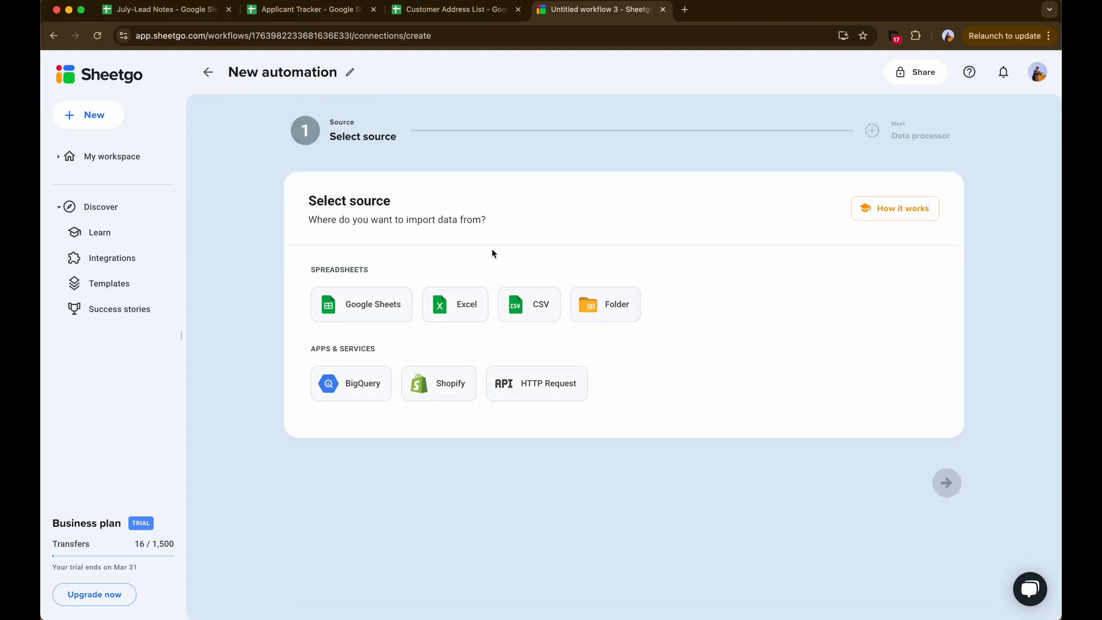
Step: Set the automation's source to the Google Sheets file Customer Address List from Google Drive
{"action": "left_click", "coordinate": [352, 311]}
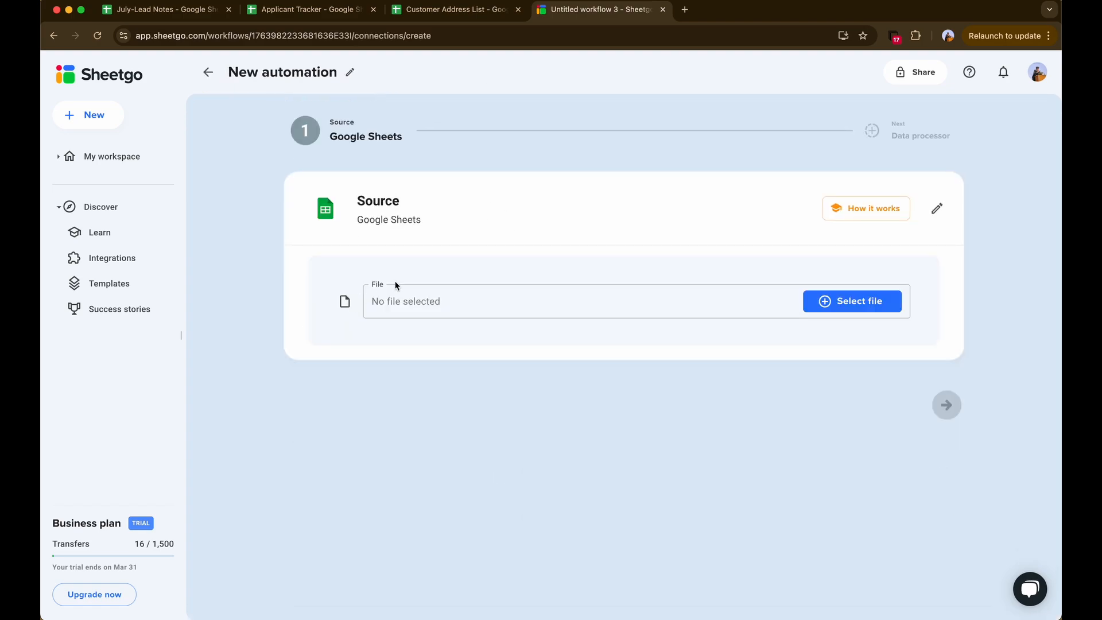
{"action": "left_click", "coordinate": [748, 305]}
{"action": "left_click", "coordinate": [320, 151]}
{"action": "type", "text": "Customer Address List"}
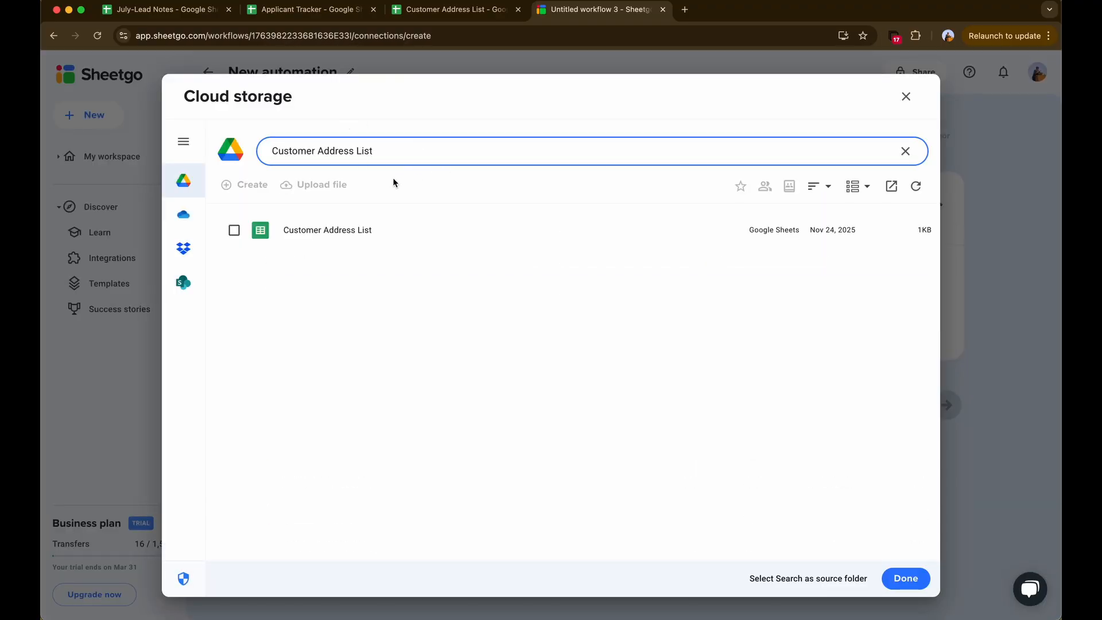
{"action": "left_click", "coordinate": [406, 235]}
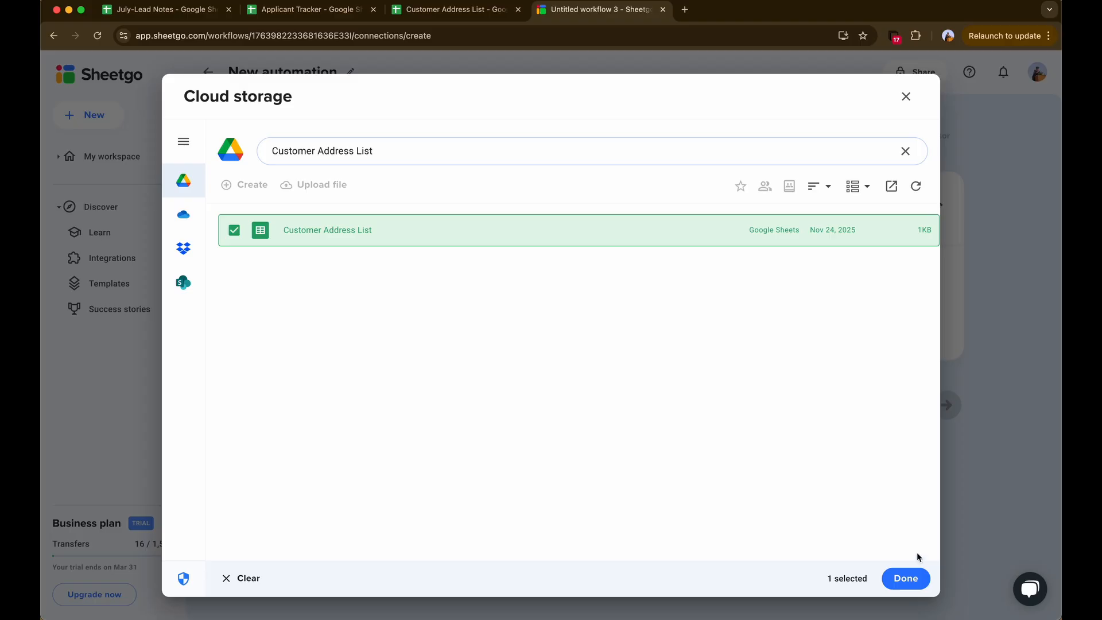
{"action": "left_click", "coordinate": [915, 571]}
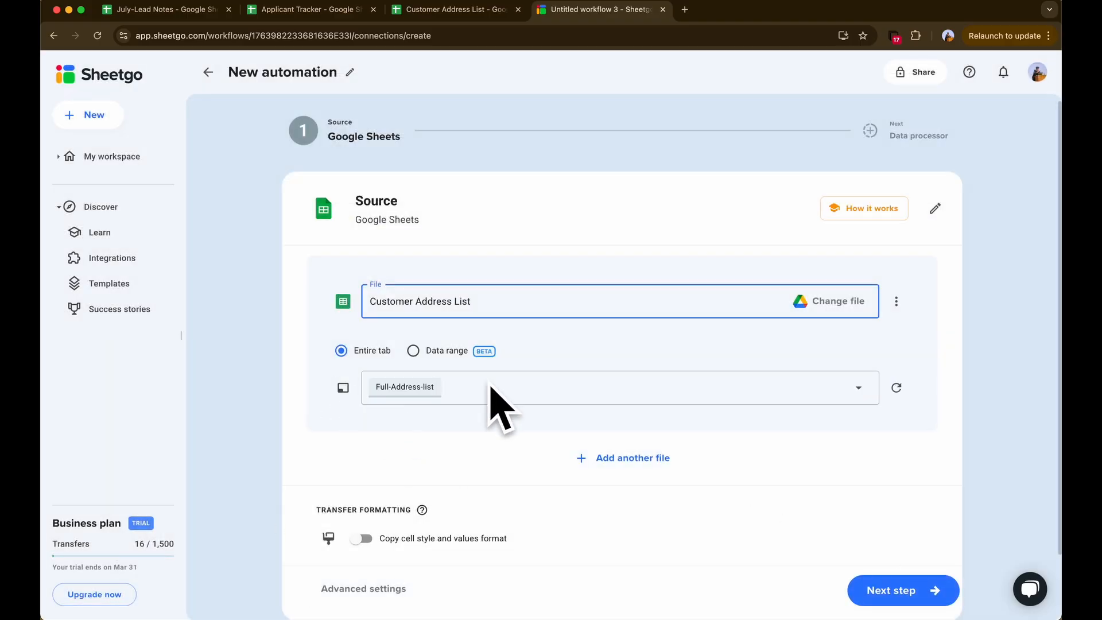
{"action": "left_click", "coordinate": [951, 583]}
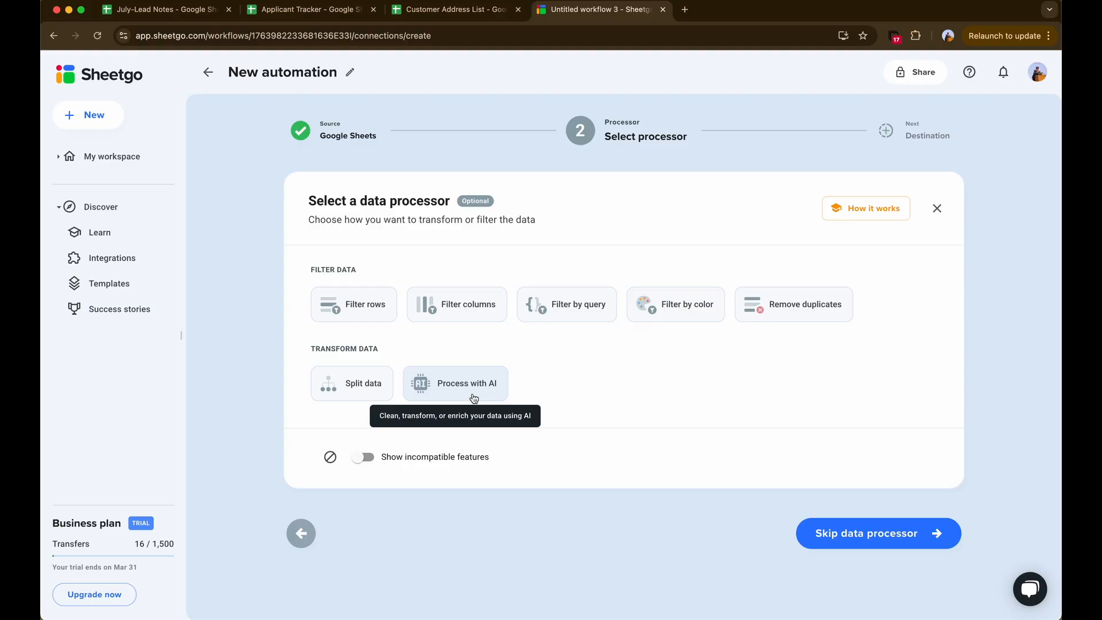
{"action": "left_click", "coordinate": [473, 397]}
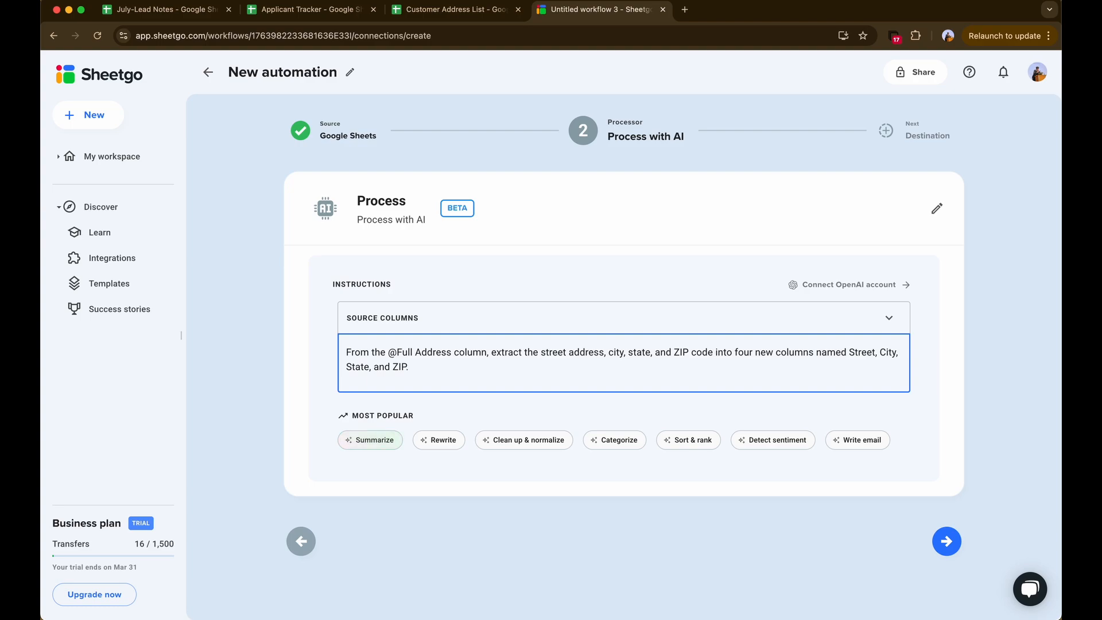
{"action": "left_click", "coordinate": [950, 550]}
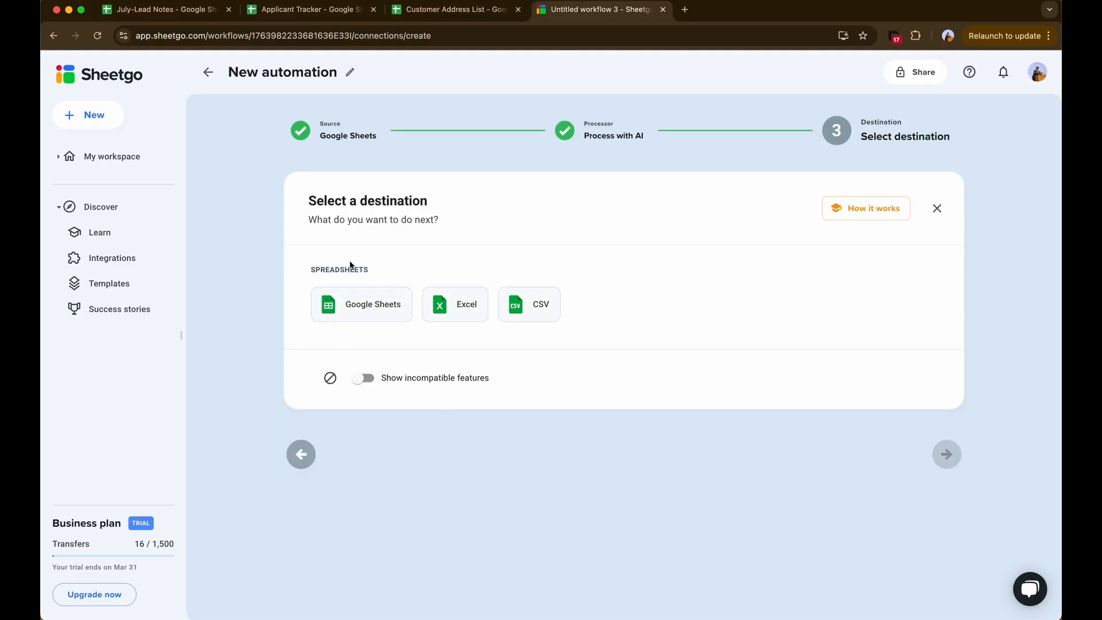
Step: Set the automation's destination to the existing Google Sheets file Customer Address List from Google Drive
{"action": "left_click", "coordinate": [372, 308]}
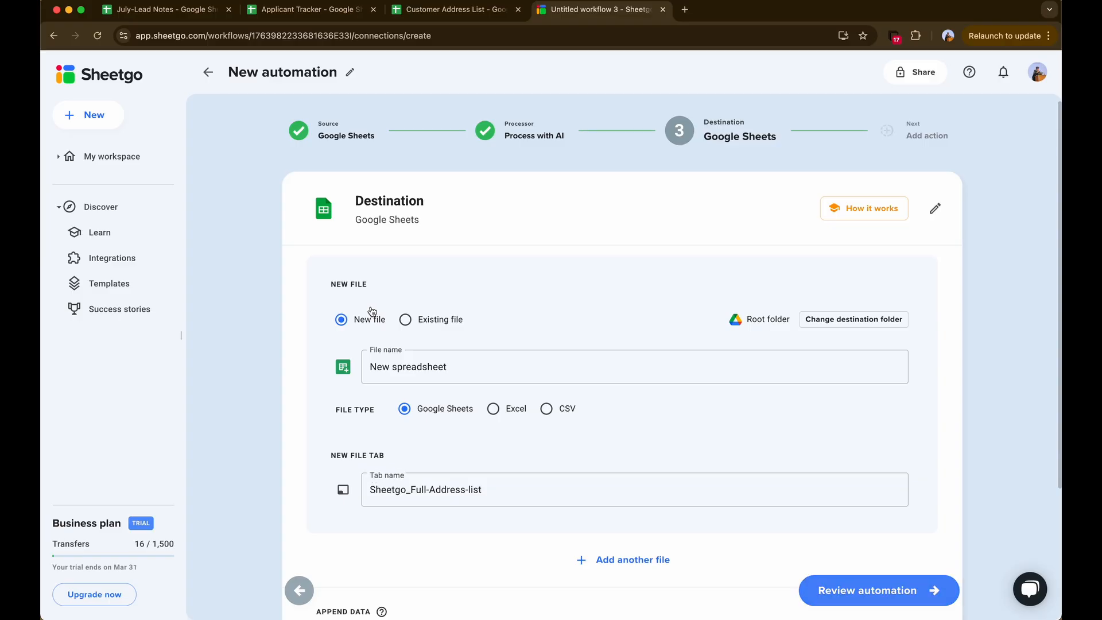
{"action": "left_click", "coordinate": [426, 327]}
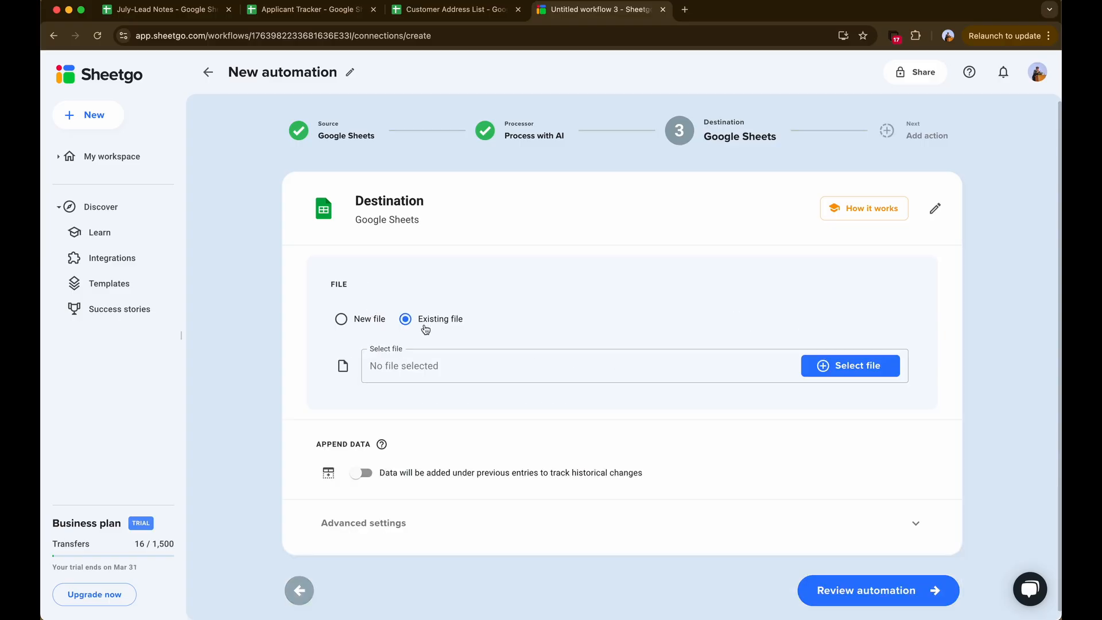
{"action": "left_click", "coordinate": [499, 369]}
{"action": "type", "text": "Customer Address List"}
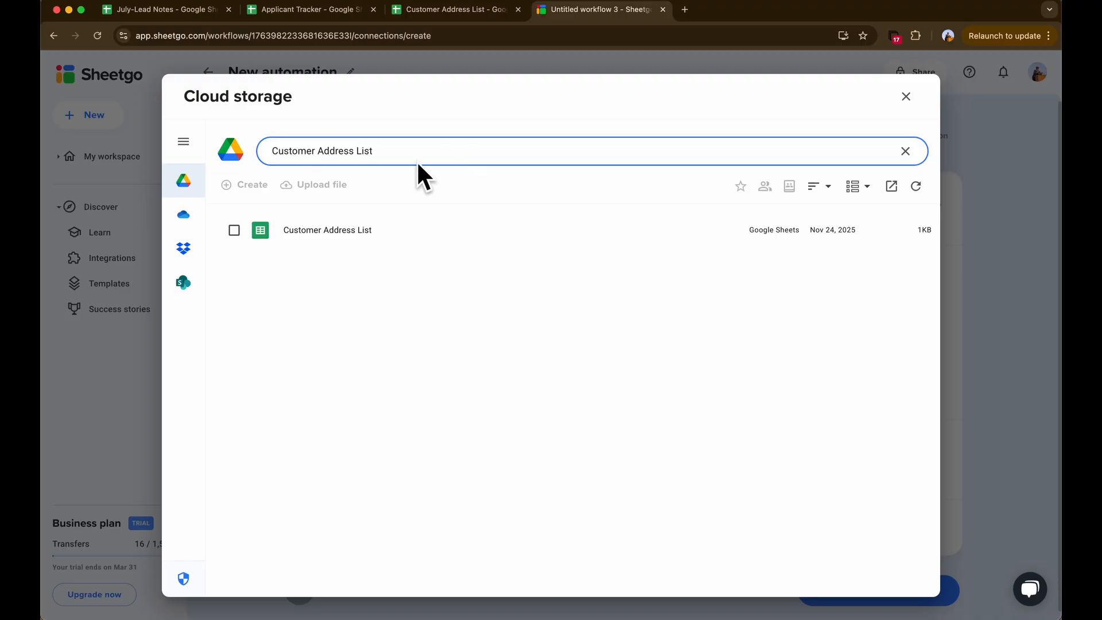
{"action": "left_click", "coordinate": [406, 236]}
{"action": "left_click", "coordinate": [916, 578]}
Step: Review the Customer Address List automation with its AI processor, and finish and run it
{"action": "scroll", "coordinate": [773, 555], "scroll_direction": "down", "scroll_amount": 1}
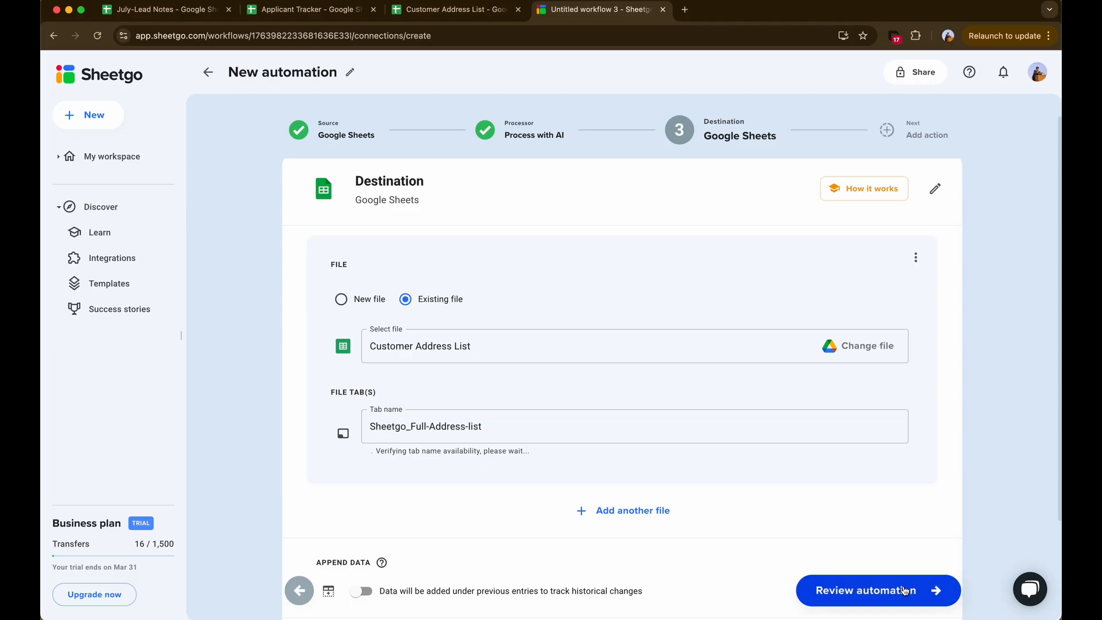
{"action": "left_click", "coordinate": [944, 602]}
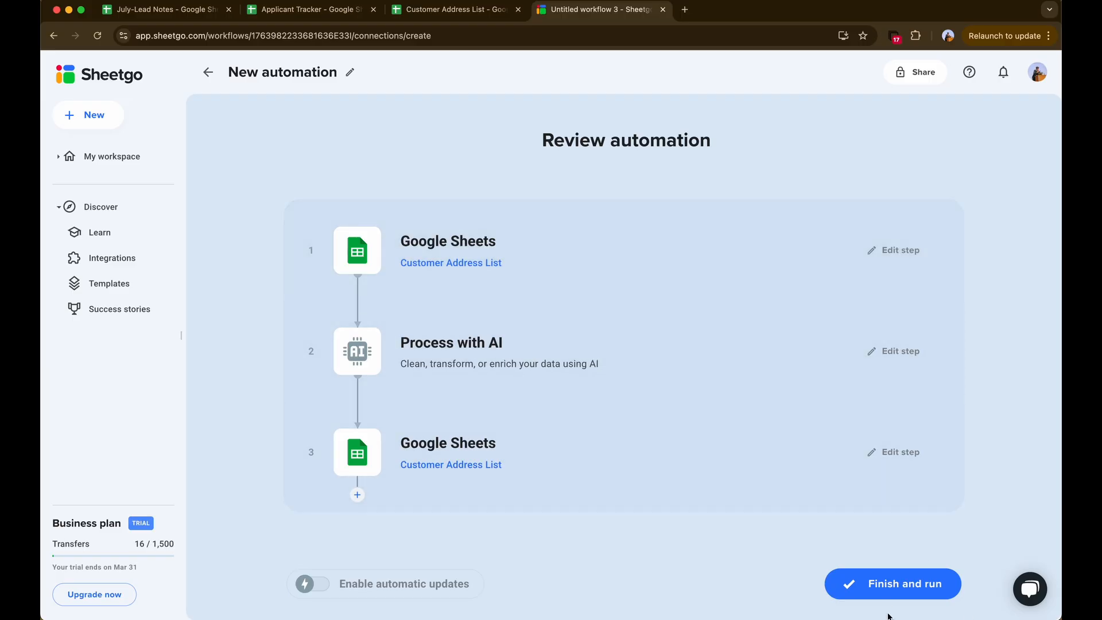
{"action": "left_click", "coordinate": [891, 596]}
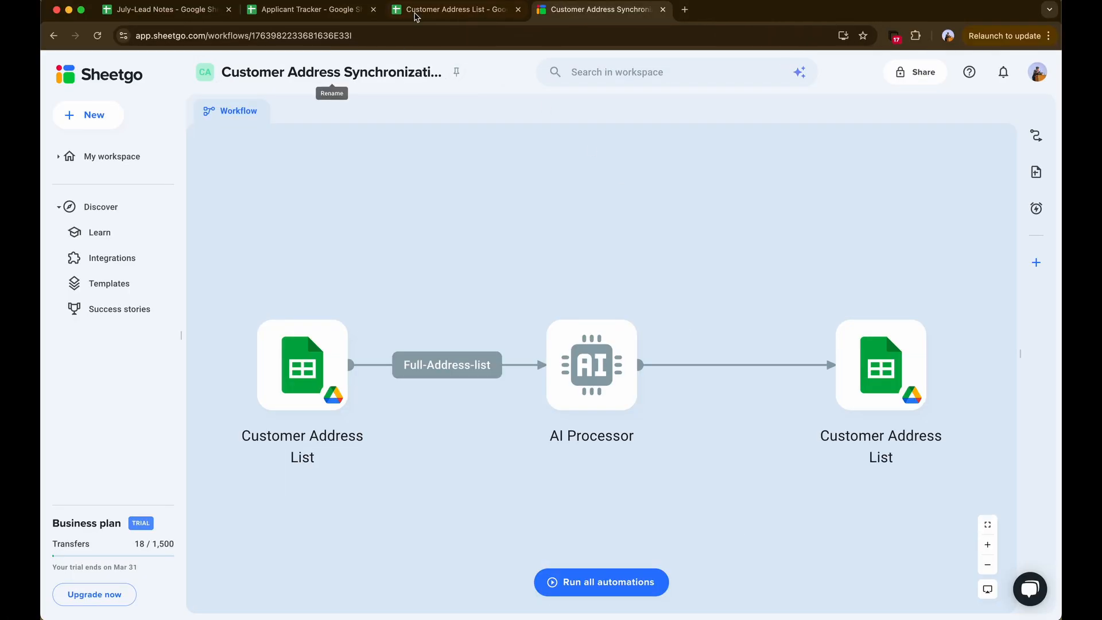
Step: Examine the extracted Street, City, State and ZIP columns on the Sheetgo_Full-Address-list sheet of the Customer Address List spreadsheet
{"action": "left_click", "coordinate": [419, 11]}
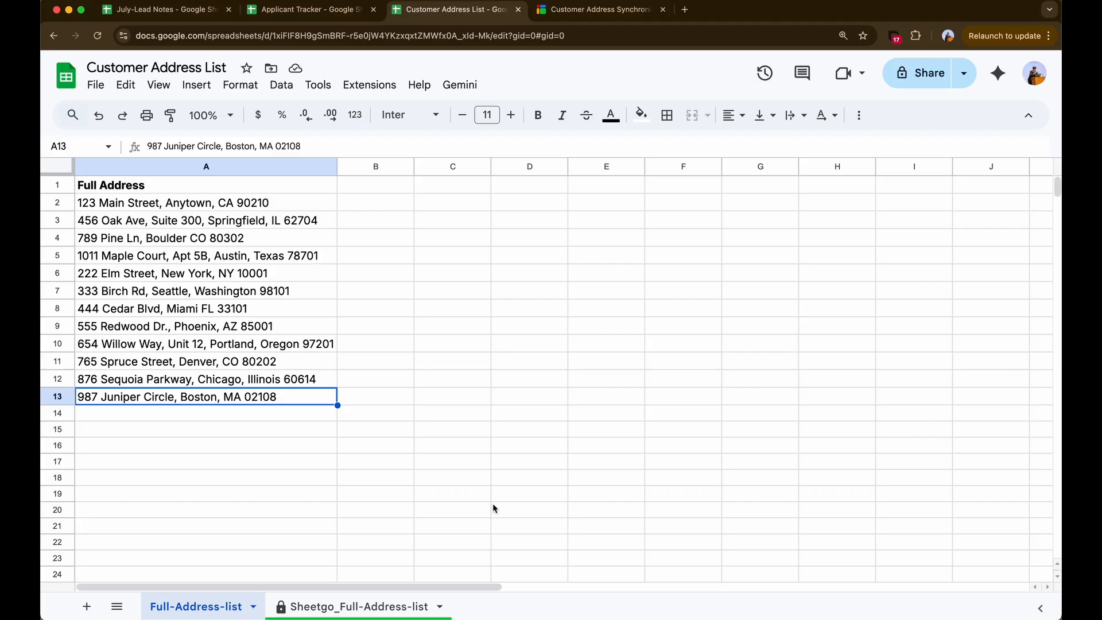
{"action": "left_click", "coordinate": [353, 608]}
{"action": "left_click", "coordinate": [316, 234]}
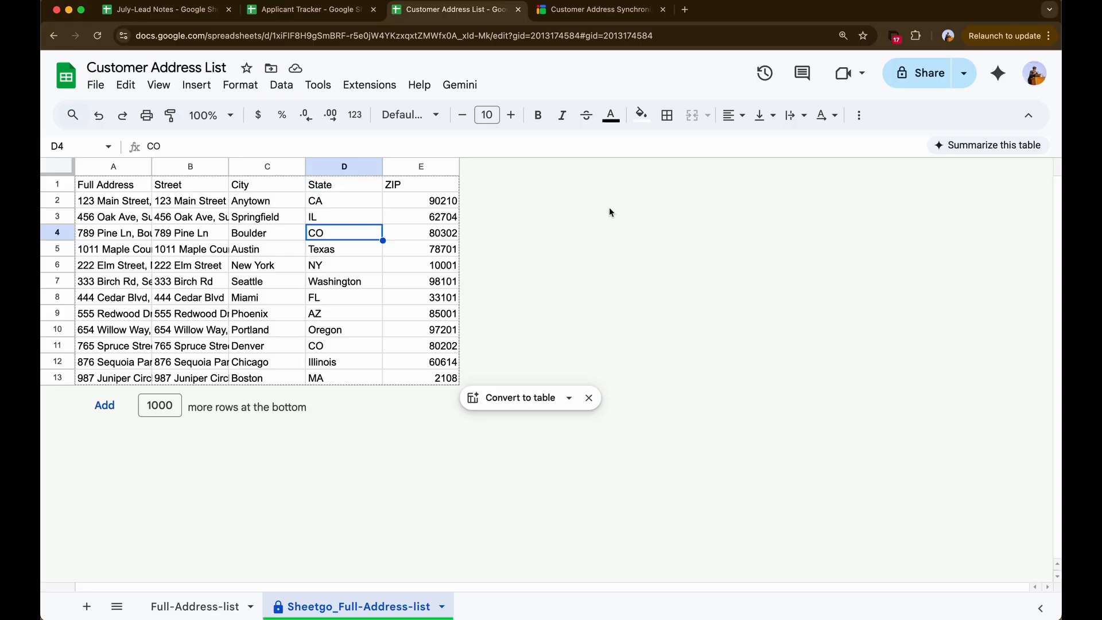
{"action": "left_click", "coordinate": [258, 201]}
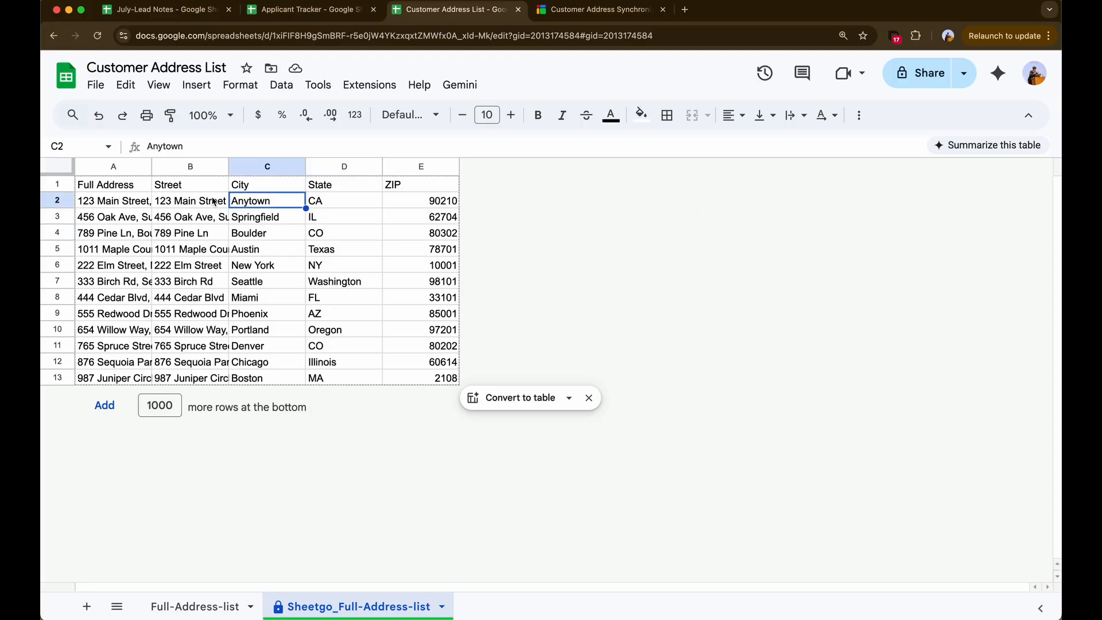
{"action": "left_click", "coordinate": [200, 191]}
{"action": "left_click_drag", "start_coordinate": [199, 191], "coordinate": [198, 352]}
{"action": "left_click_drag", "start_coordinate": [282, 203], "coordinate": [287, 331]}
{"action": "left_click_drag", "start_coordinate": [348, 187], "coordinate": [348, 382]}
{"action": "left_click_drag", "start_coordinate": [453, 186], "coordinate": [459, 352]}
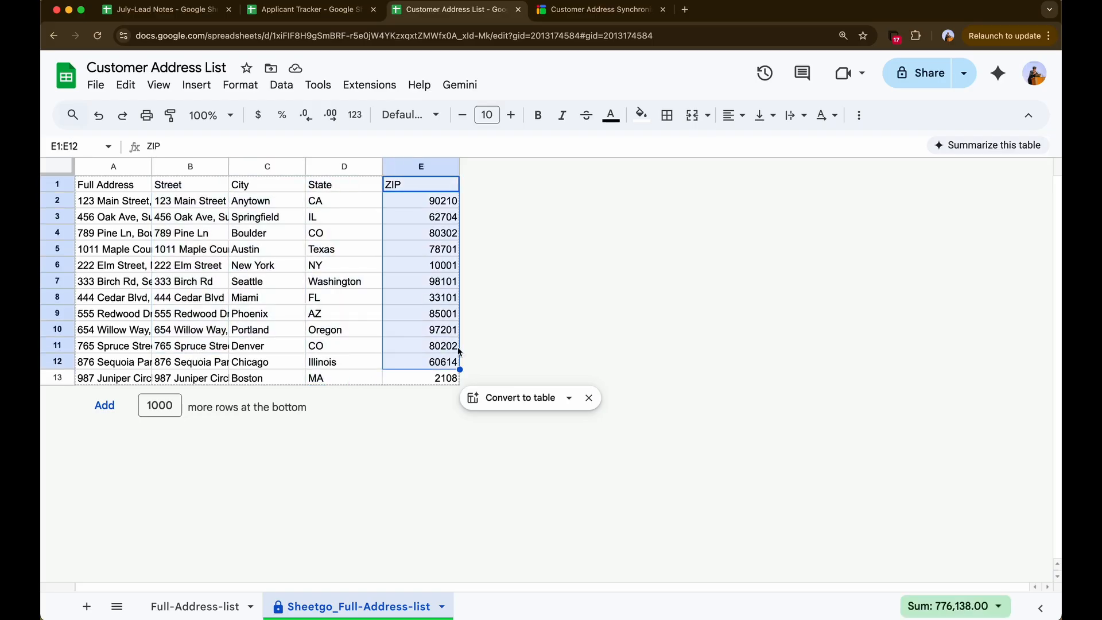